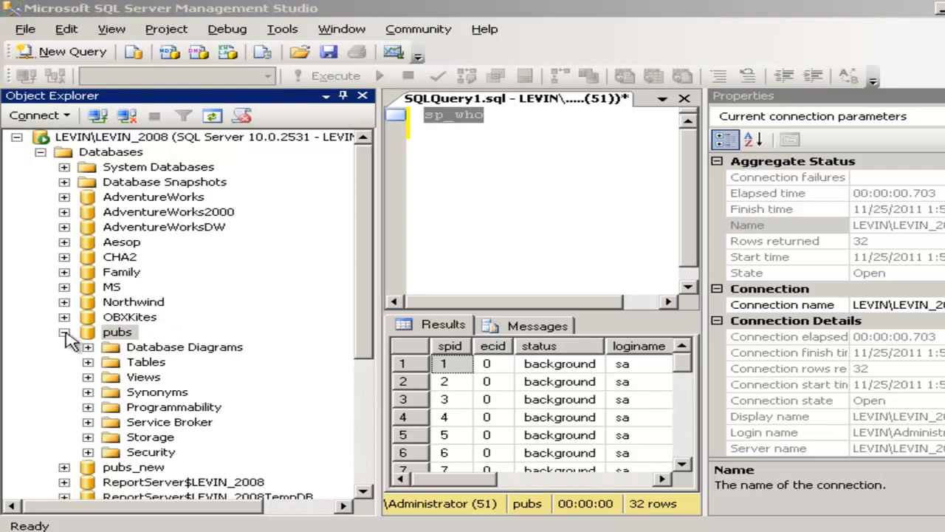
# - Open the pubs database properties and review its Filegroups, Files and Options pages
pyautogui.rightClick(116, 336)
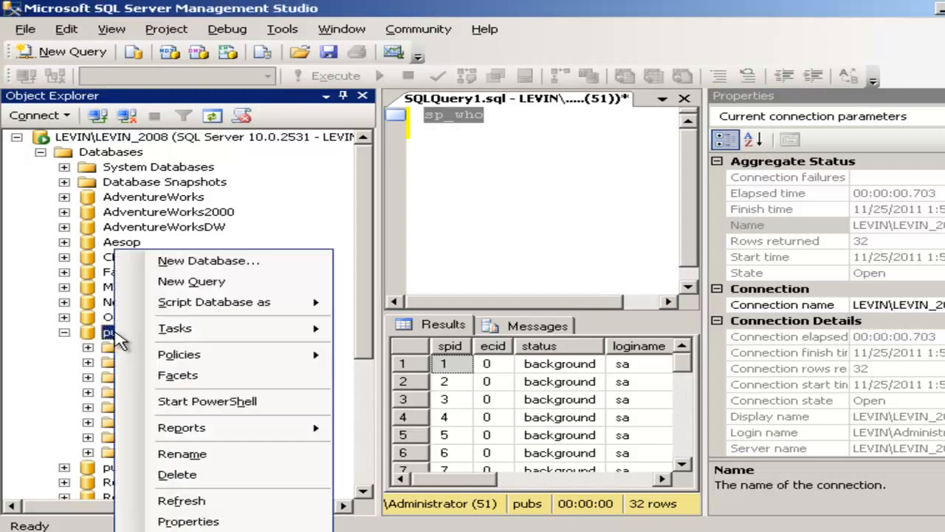
pyautogui.click(187, 520)
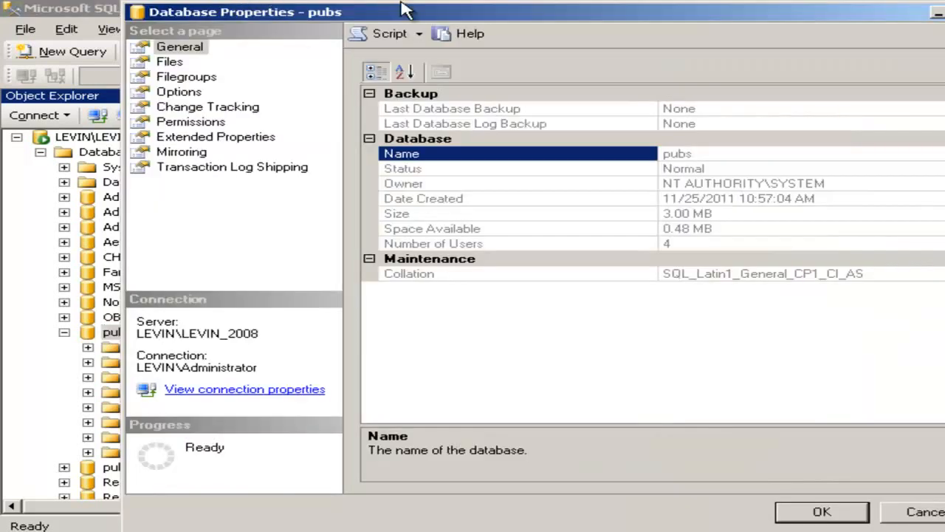
pyautogui.moveTo(395, 12); pyautogui.dragTo(305, 7)
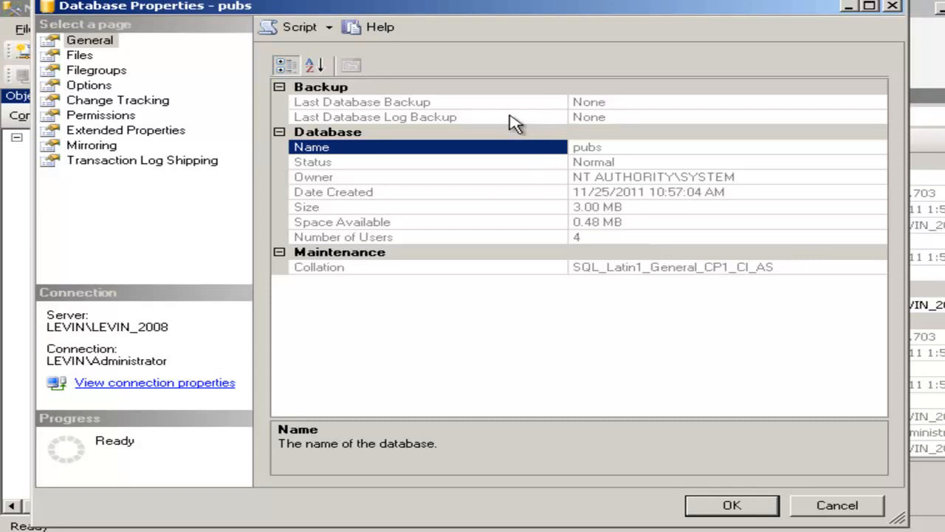
pyautogui.click(103, 71)
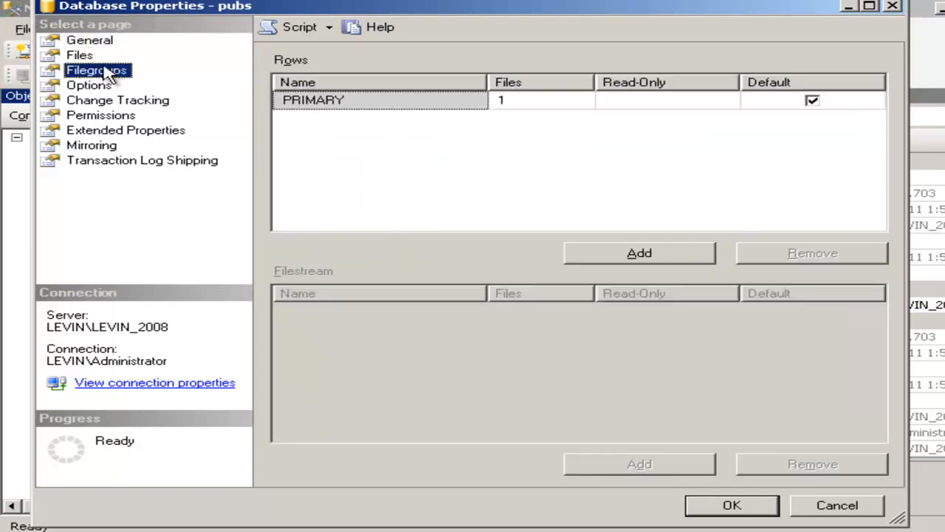
pyautogui.click(80, 57)
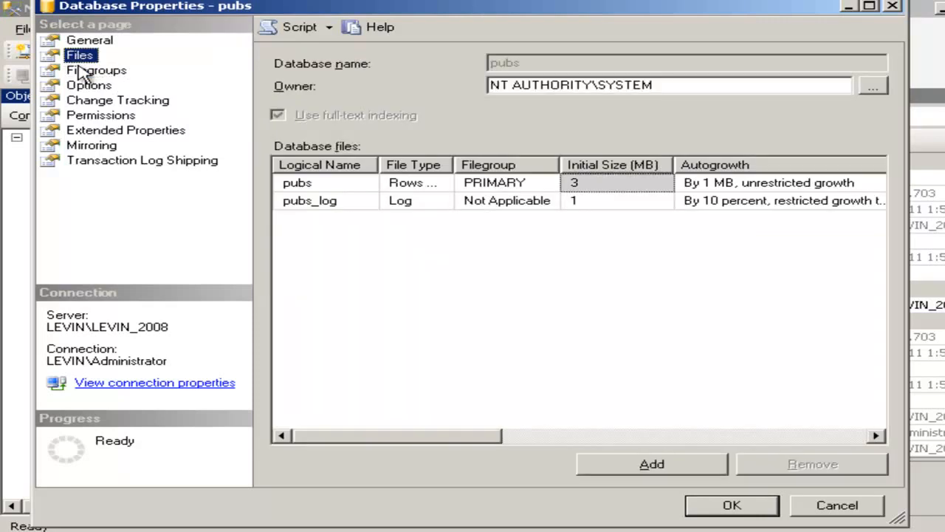
pyautogui.click(82, 72)
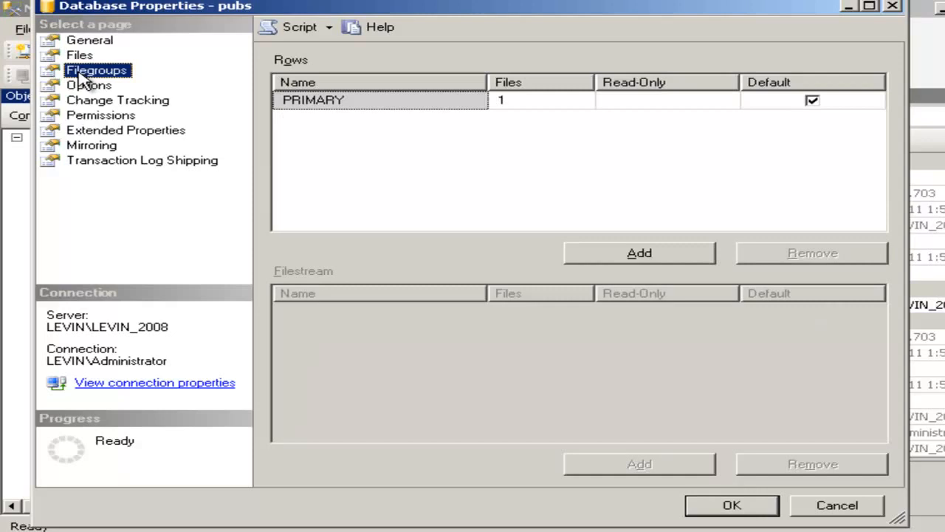
pyautogui.click(70, 85)
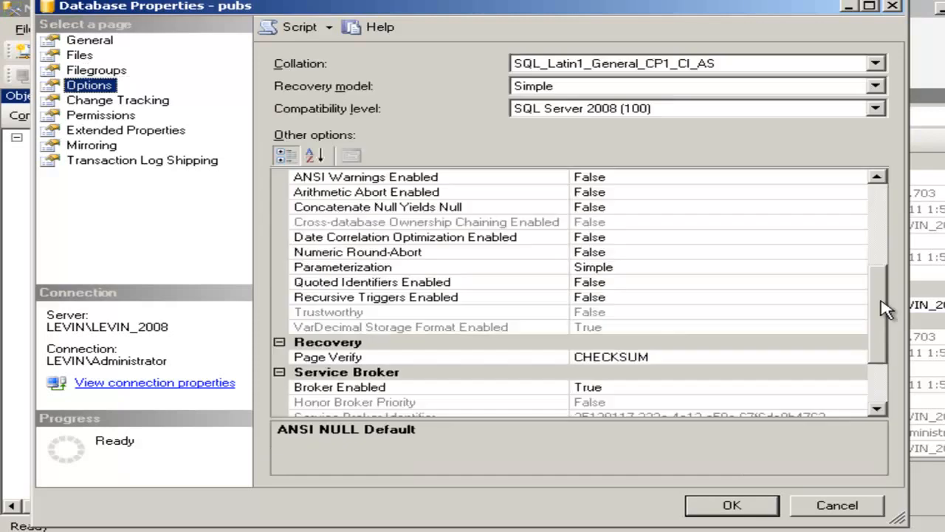
pyautogui.moveTo(886, 306); pyautogui.dragTo(886, 347)
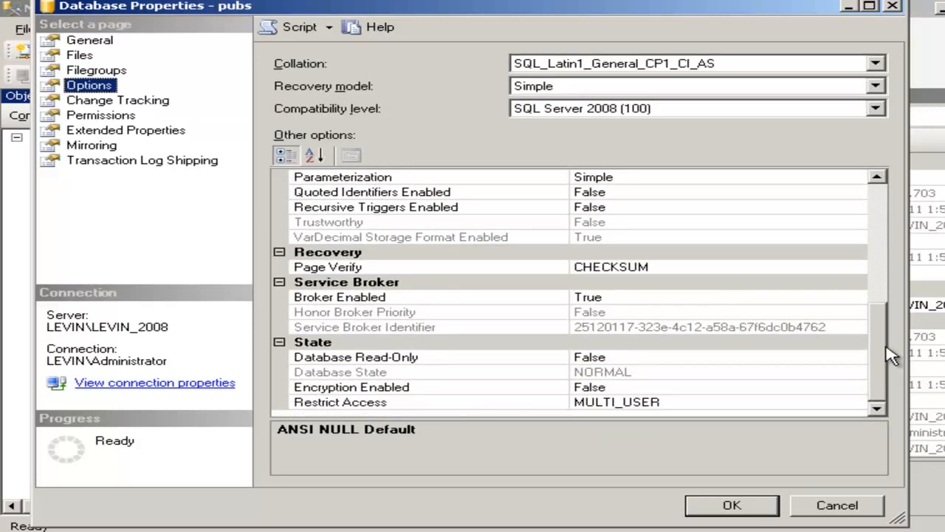
pyautogui.click(856, 403)
pyautogui.click(857, 402)
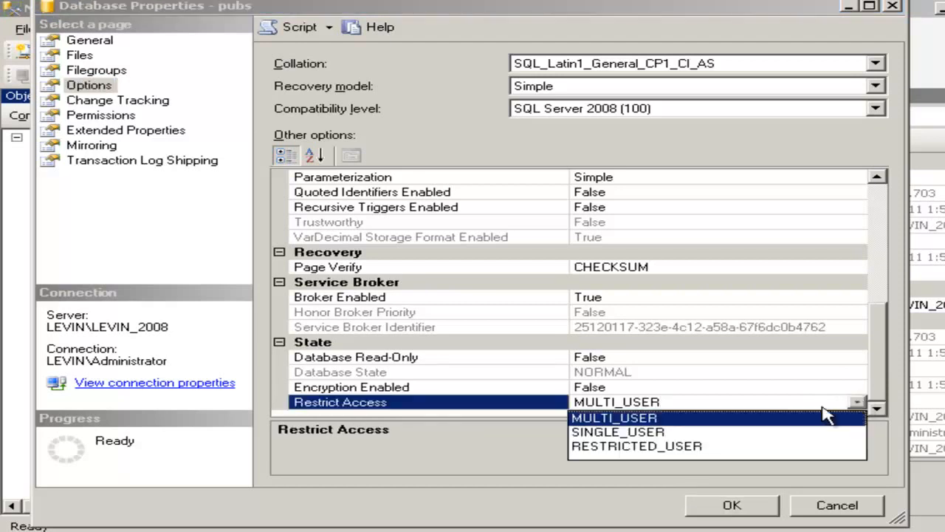
pyautogui.click(756, 434)
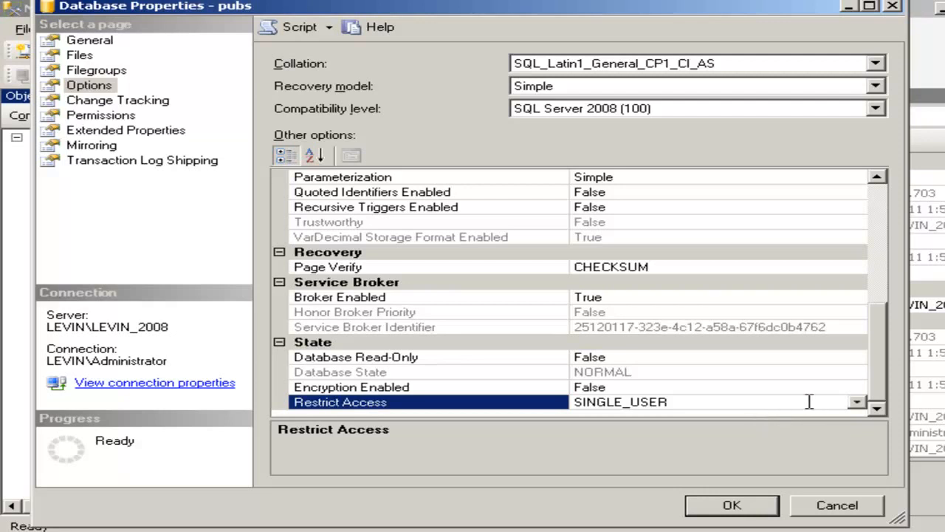
pyautogui.click(856, 403)
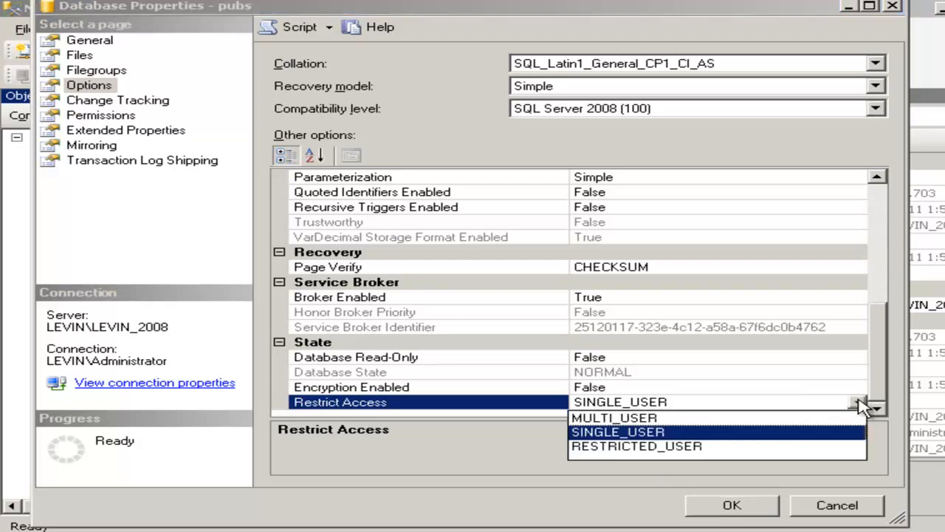
pyautogui.click(761, 417)
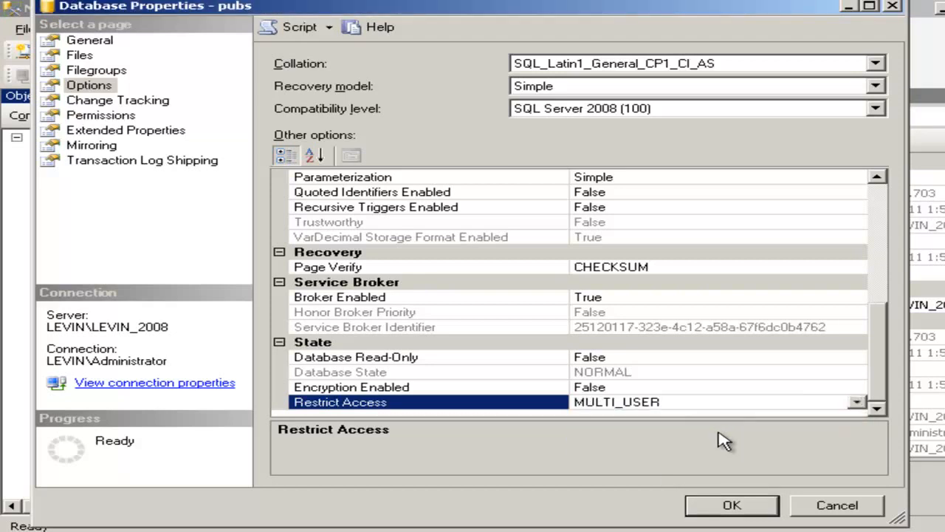
pyautogui.click(732, 507)
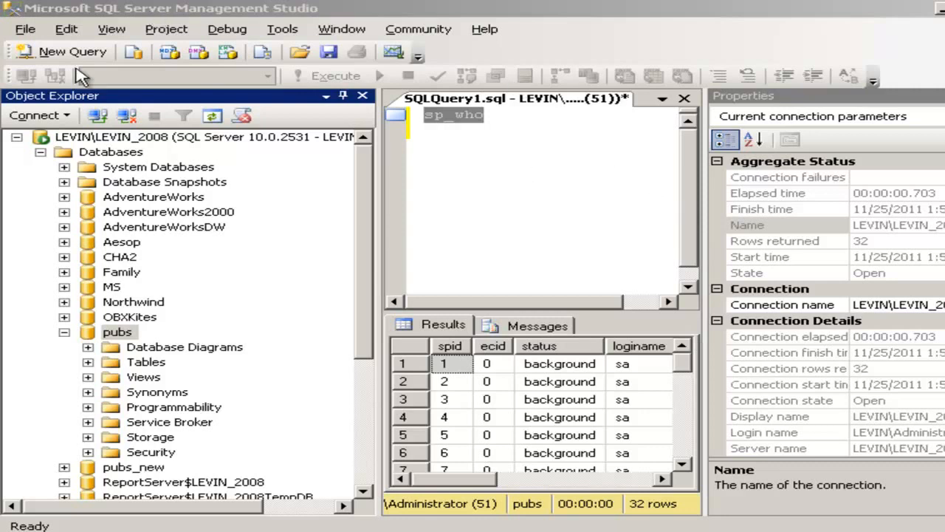
# - Run the sp_who query against pubs and scroll through the session results
pyautogui.click(525, 135)
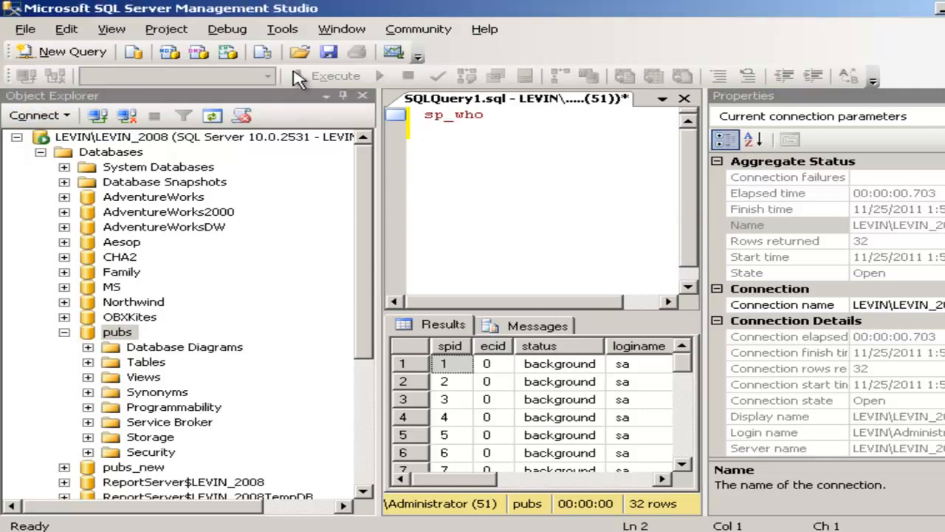
pyautogui.click(332, 76)
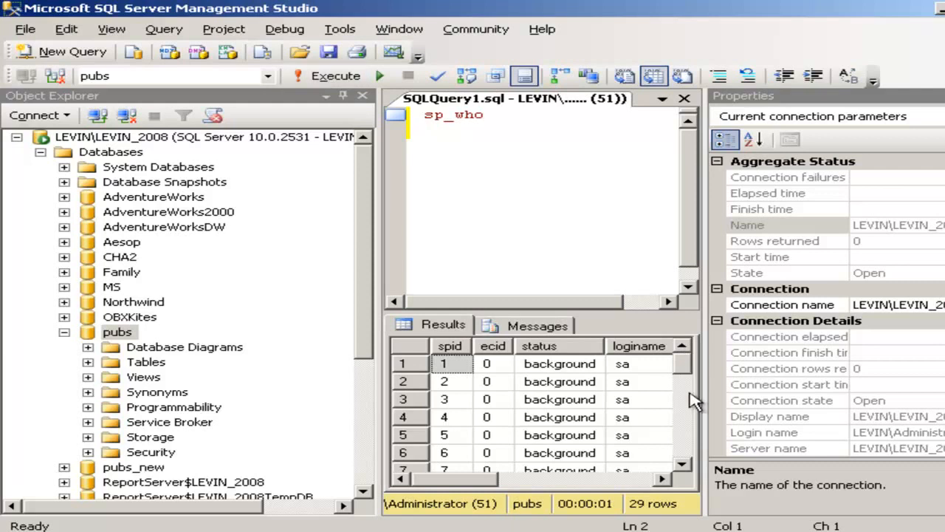
pyautogui.click(684, 466)
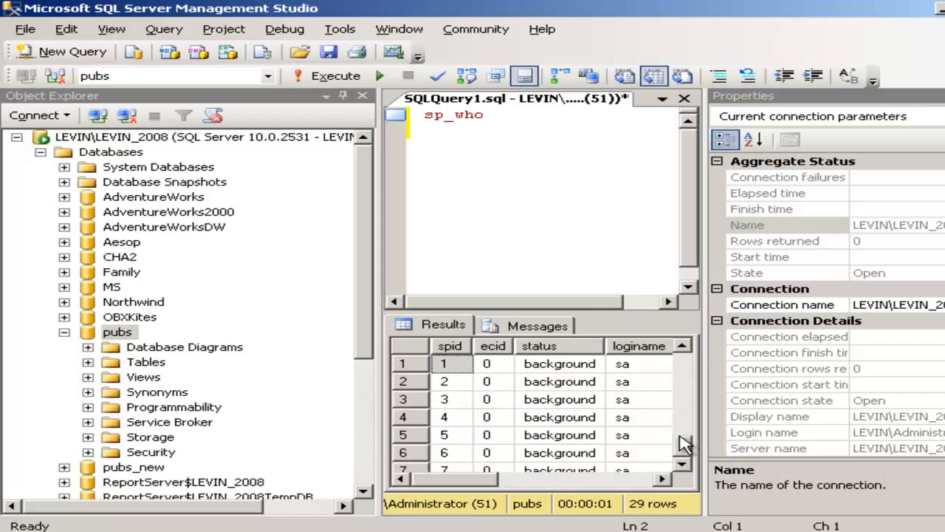
pyautogui.moveTo(680, 437); pyautogui.dragTo(680, 437)
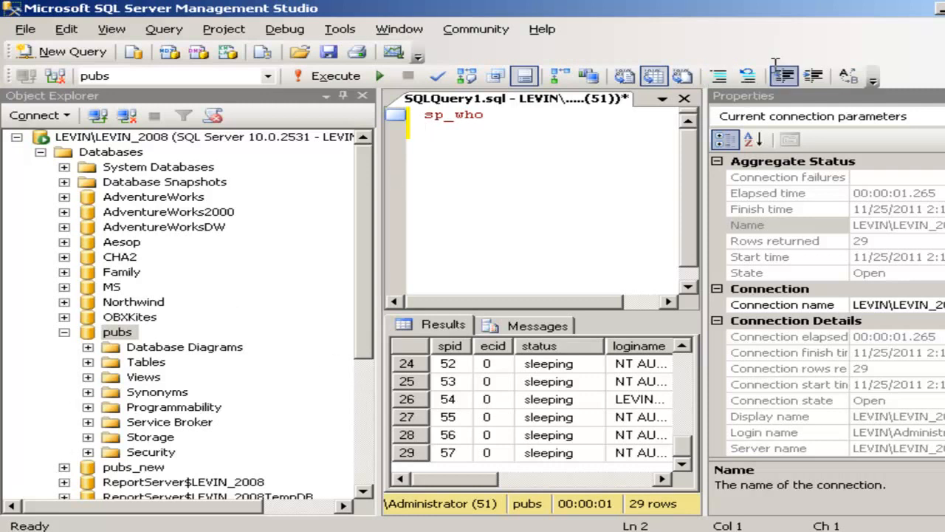
# - Replace the query text with USE master followed by GO
pyautogui.click(526, 118)
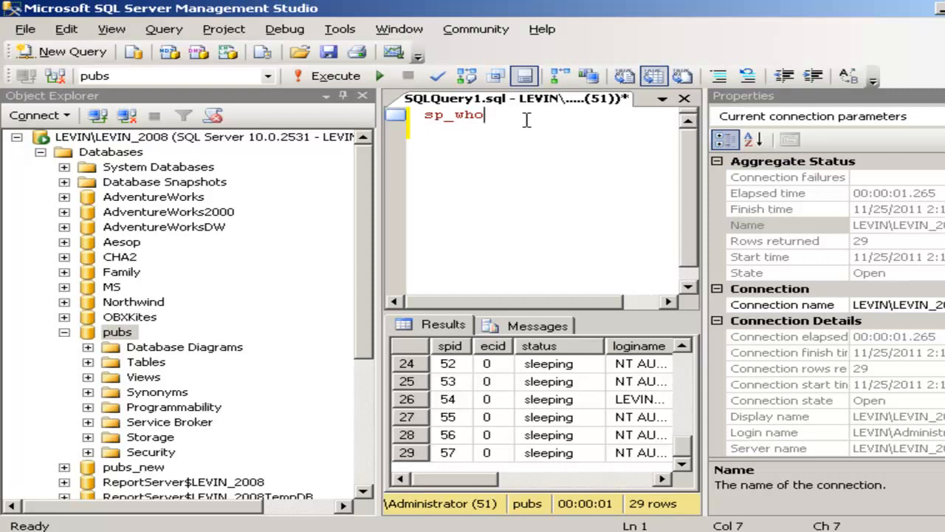
pyautogui.press('BackSpace')
pyautogui.press('BackSpace')
pyautogui.press('BackSpace')
pyautogui.press('BackSpace')
pyautogui.press('BackSpace')
pyautogui.press('BackSpace')
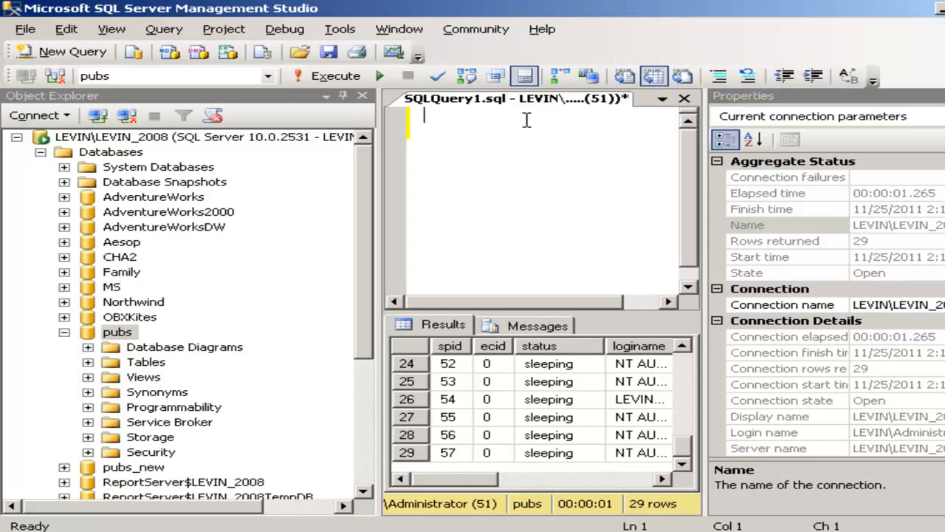
pyautogui.write('use master')
pyautogui.press('Return')
pyautogui.write('gi')
pyautogui.press('BackSpace')
pyautogui.write('o')
pyautogui.press('Return')
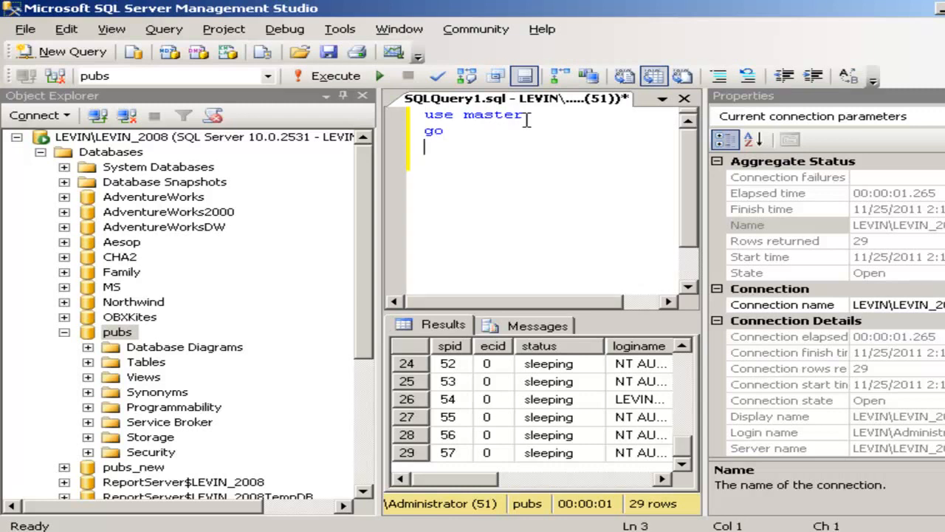
# - Add ALTER DATABASE pubs SET single_user with GO, and execute the whole script
pyautogui.write('alter data')
pyautogui.write('ba')
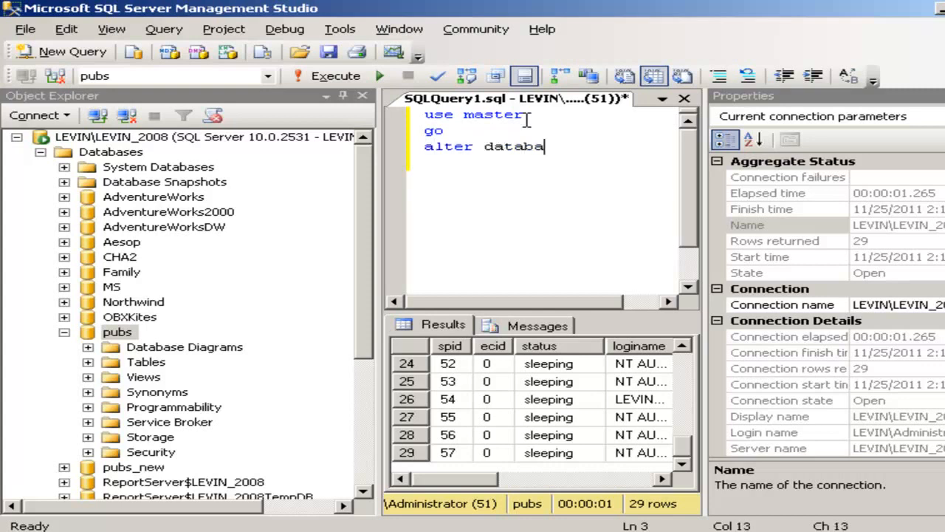
pyautogui.write('se pusb')
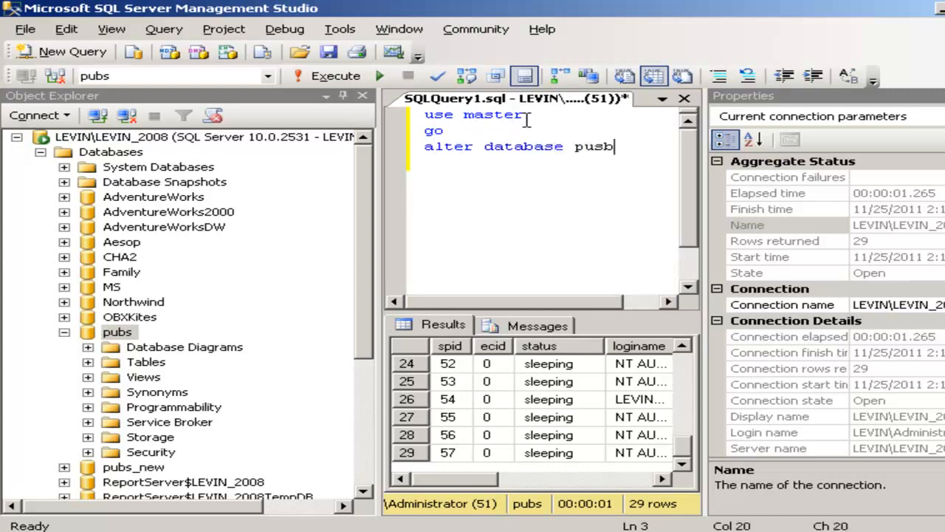
pyautogui.press('BackSpace')
pyautogui.press('BackSpace')
pyautogui.press('BackSpace')
pyautogui.press('BackSpace')
pyautogui.write('ubs')
pyautogui.write('set s')
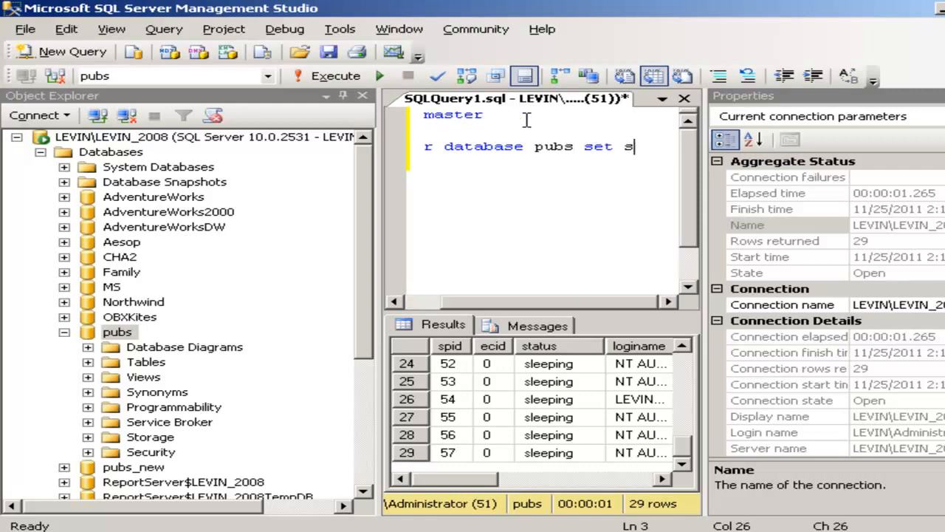
pyautogui.write('ingl')
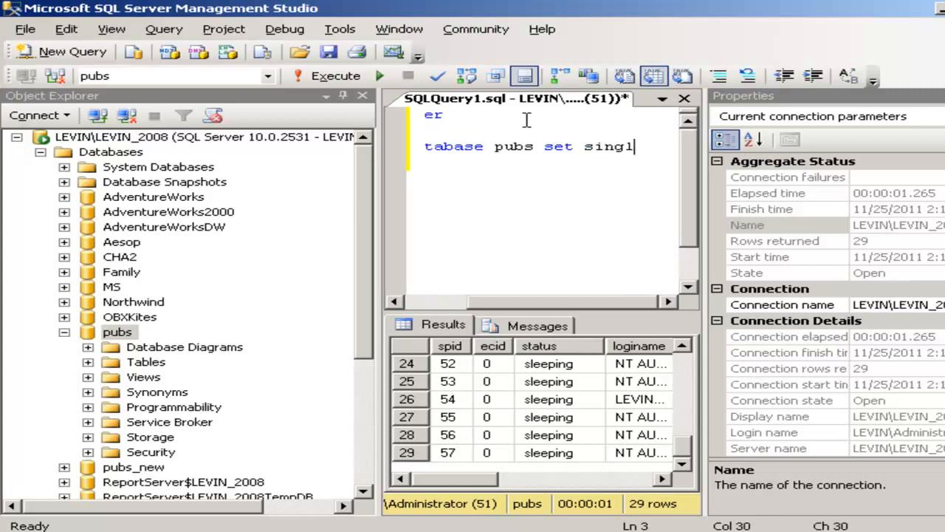
pyautogui.write('e_user')
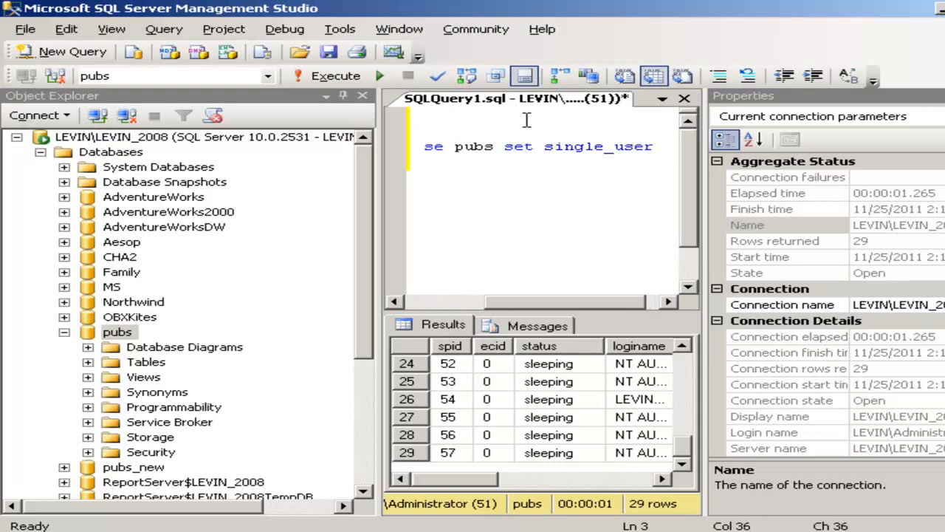
pyautogui.press('Return')
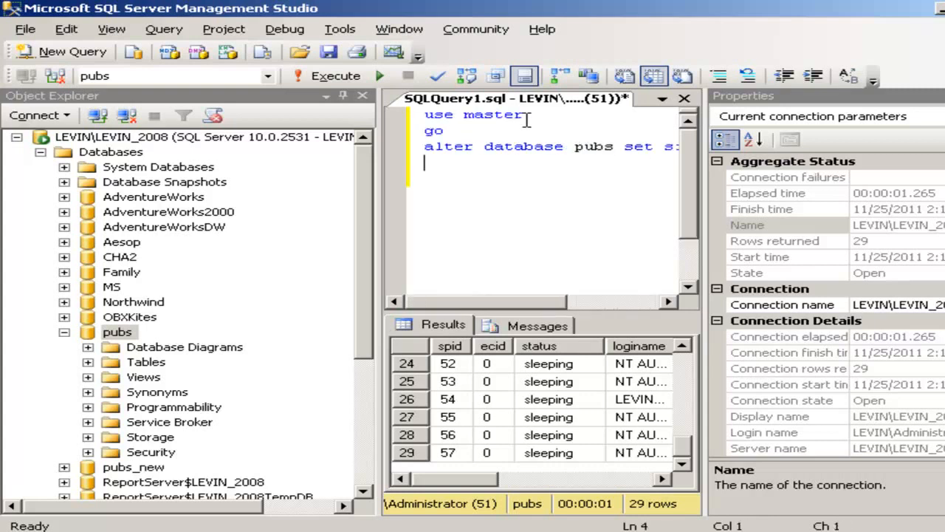
pyautogui.write('go')
pyautogui.hotkey('ctrl', 'a')
pyautogui.press('F5')
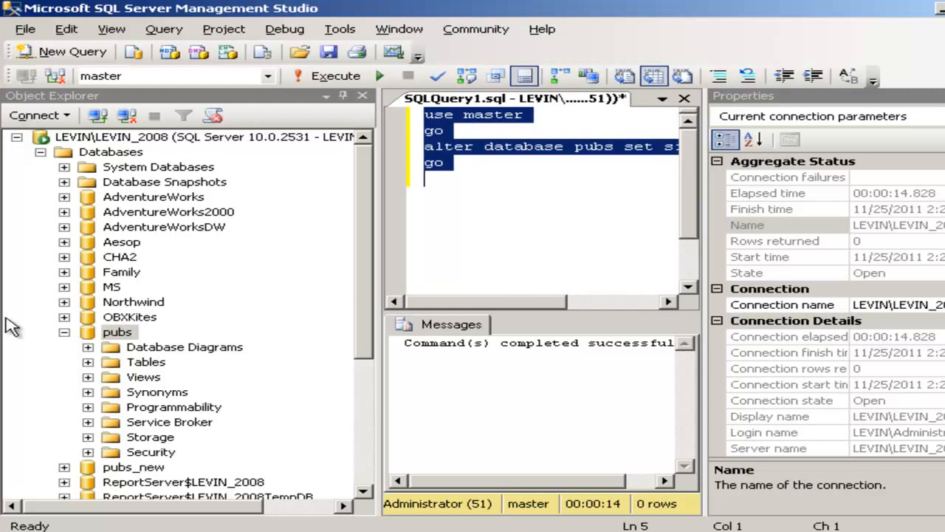
# - Refresh the pubs database and the Databases folder in Object Explorer
pyautogui.rightClick(116, 332)
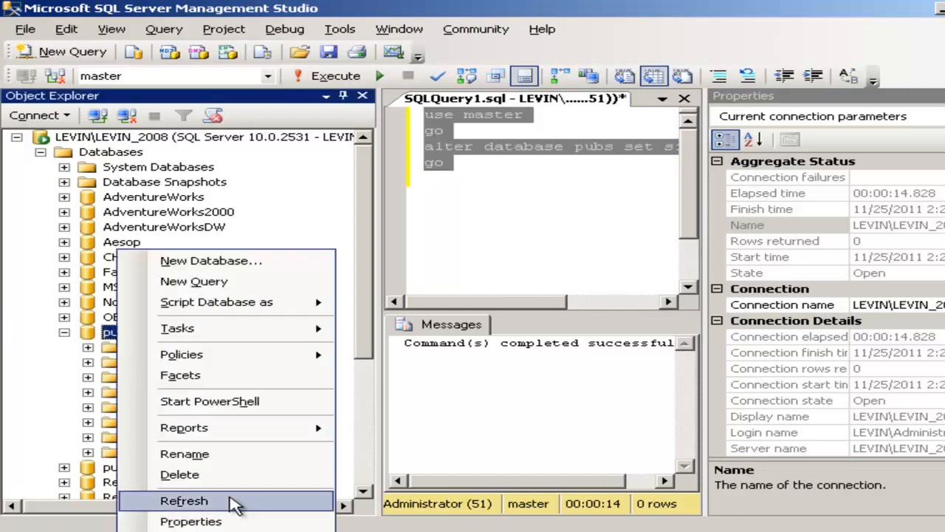
pyautogui.click(220, 505)
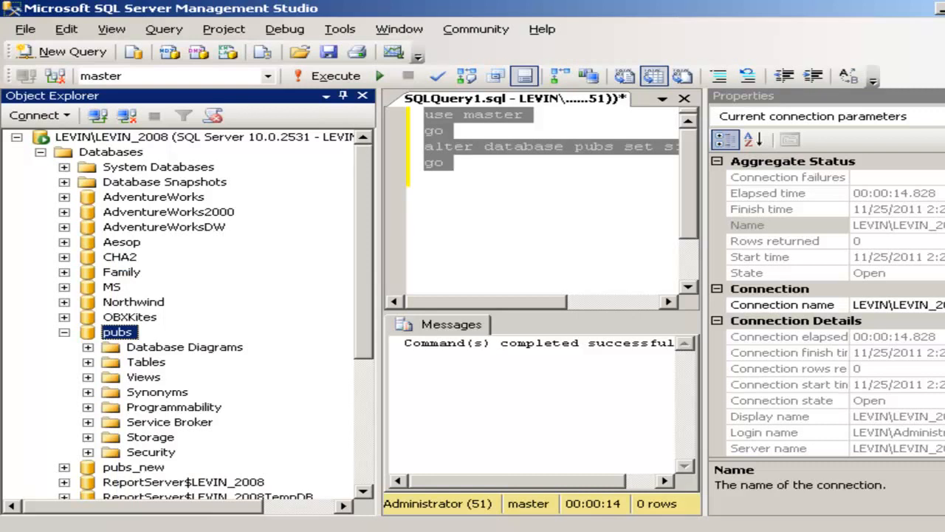
pyautogui.click(831, 530)
pyautogui.click(877, 487)
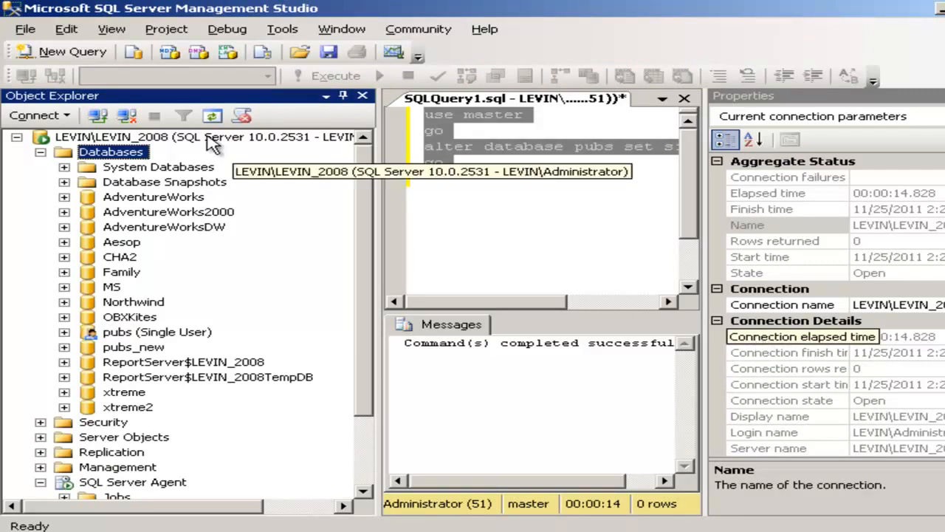
pyautogui.rightClick(92, 152)
pyautogui.rightClick(85, 157)
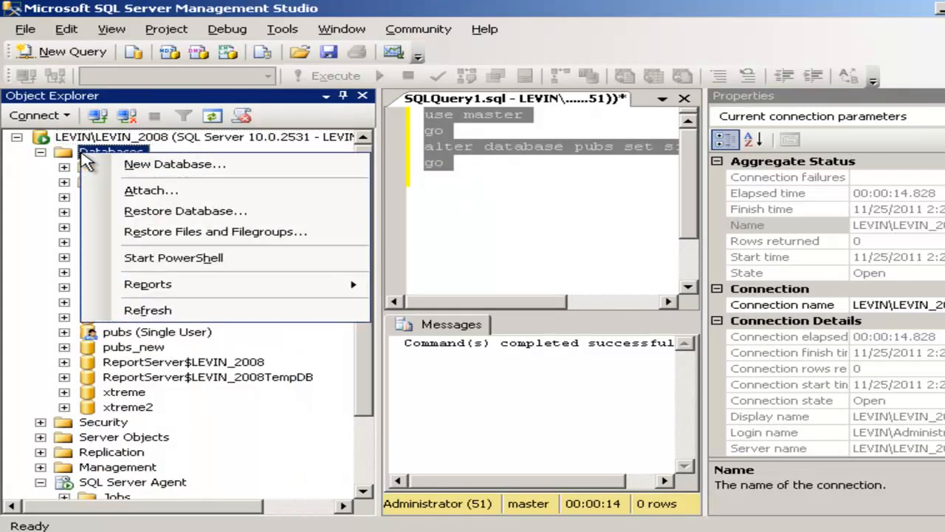
pyautogui.click(158, 310)
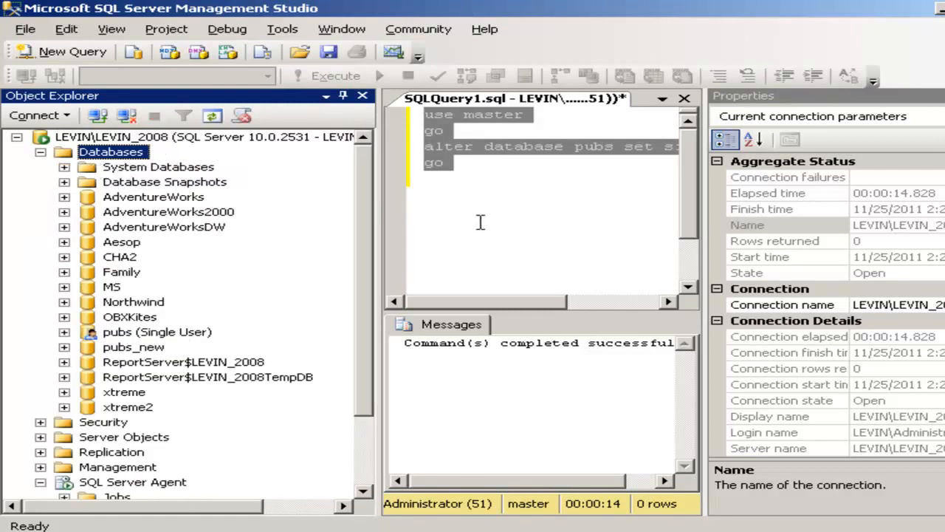
# - Change the ALTER DATABASE statement to set pubs to multi_user, run it, and refresh the Databases folder
pyautogui.moveTo(517, 313); pyautogui.dragTo(600, 309)
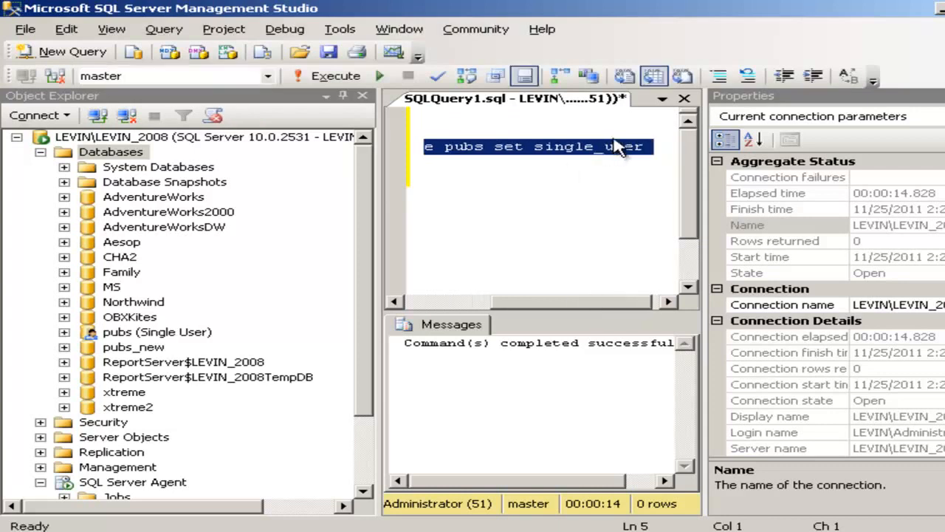
pyautogui.click(590, 146)
pyautogui.click(595, 145)
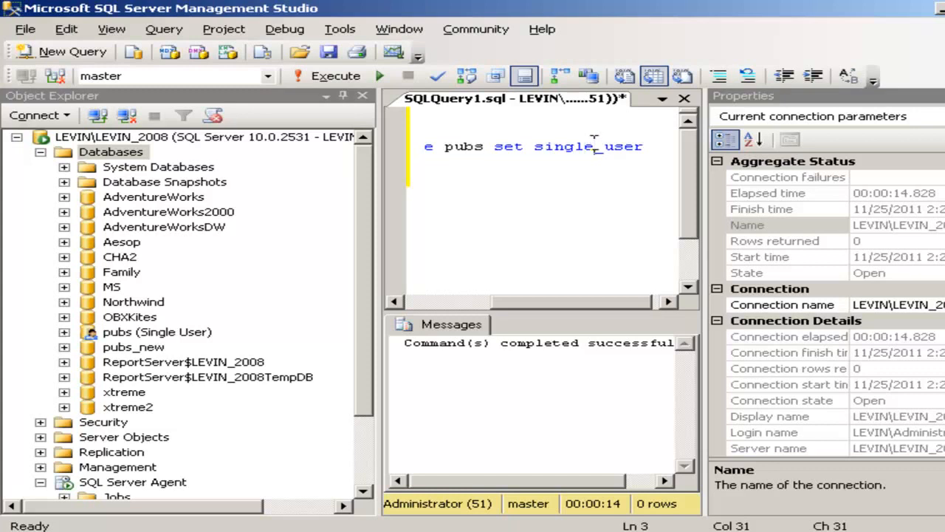
pyautogui.press('BackSpace')
pyautogui.press('BackSpace')
pyautogui.press('BackSpace')
pyautogui.press('BackSpace')
pyautogui.press('BackSpace')
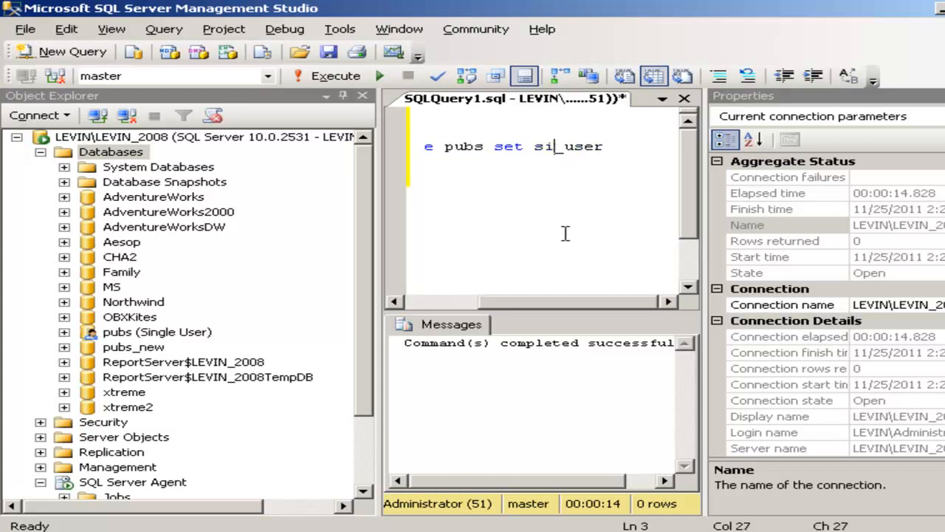
pyautogui.press('BackSpace')
pyautogui.write('multi')
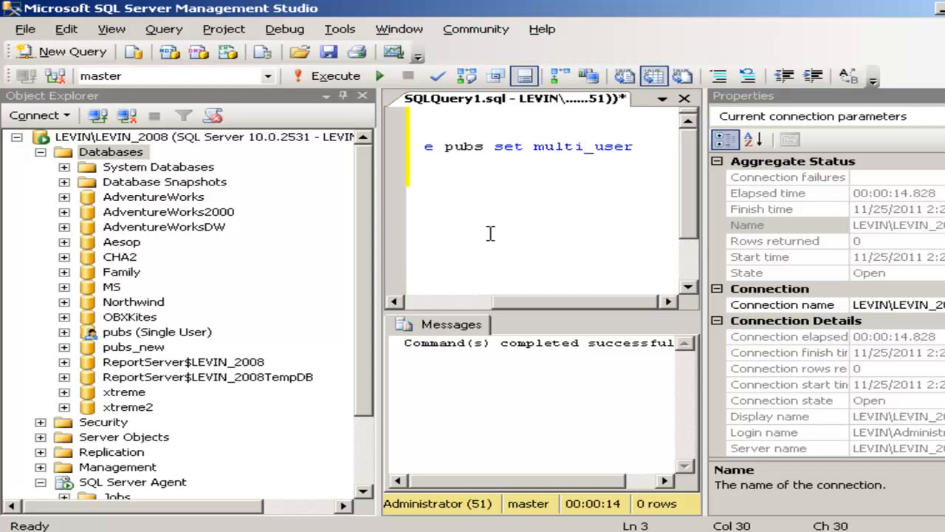
pyautogui.click(649, 150)
pyautogui.moveTo(554, 302); pyautogui.dragTo(385, 304)
pyautogui.rightClick(110, 152)
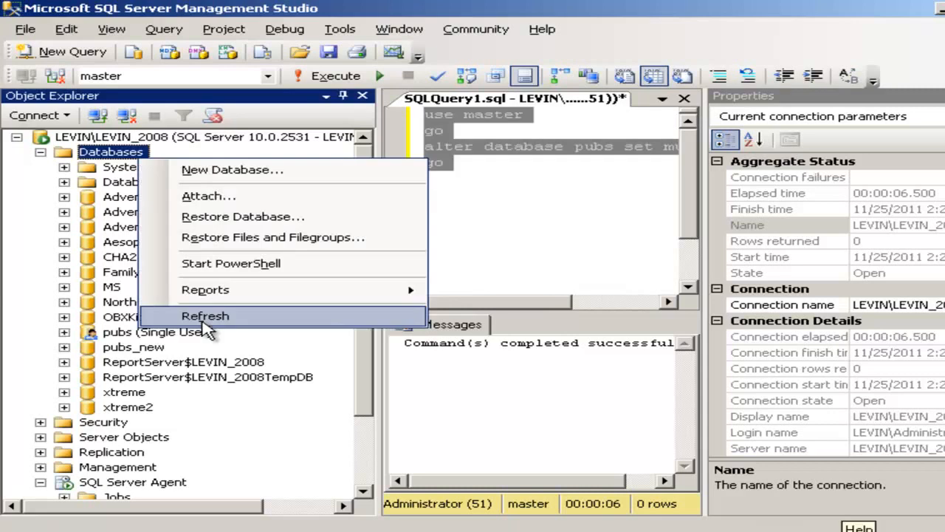
pyautogui.click(209, 325)
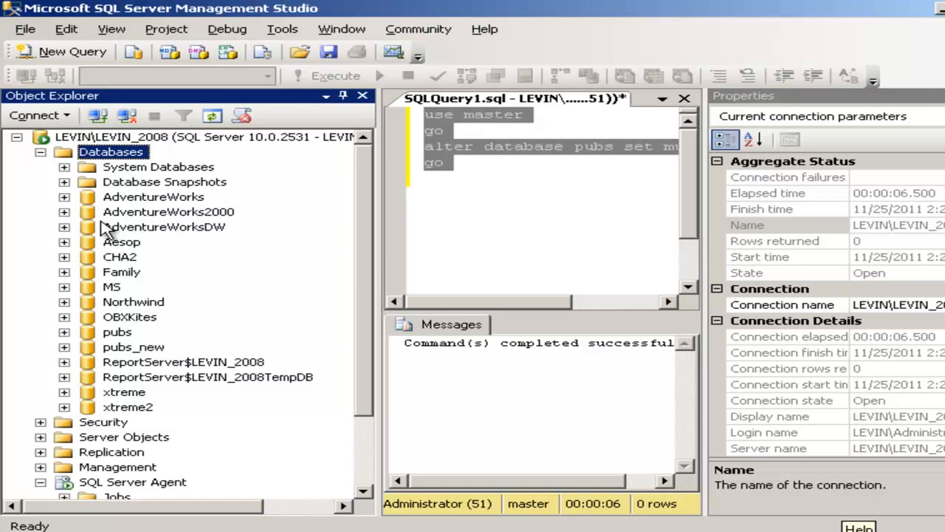
# - Take the pubs database offline
pyautogui.rightClick(119, 334)
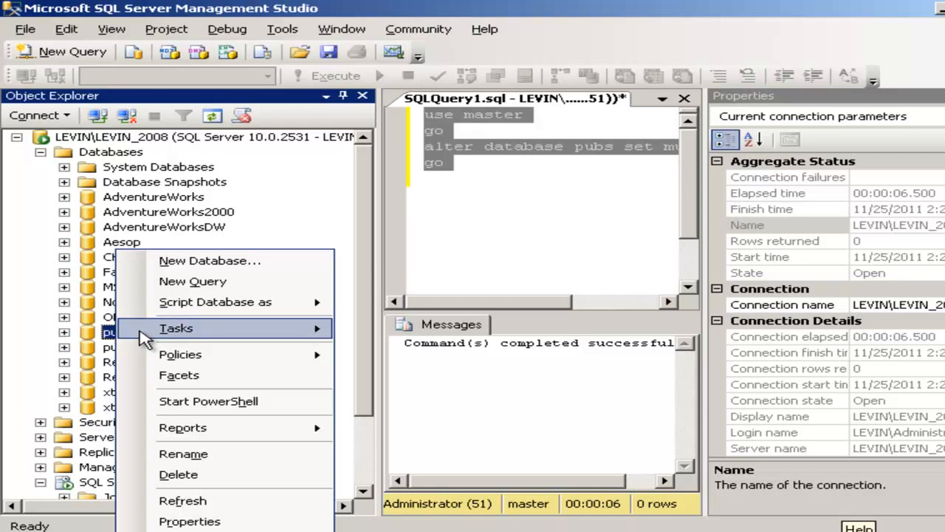
pyautogui.click(144, 338)
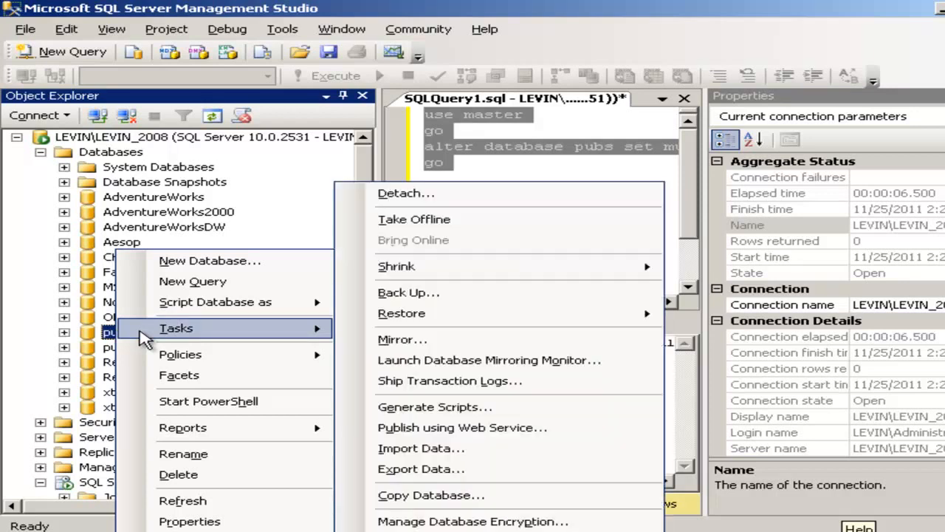
pyautogui.click(604, 216)
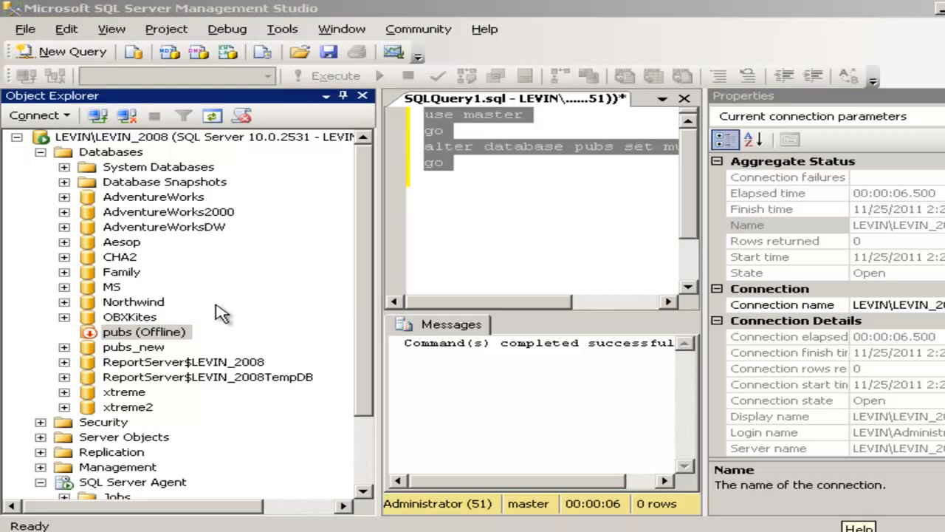
# - Bring the pubs database back online
pyautogui.rightClick(176, 332)
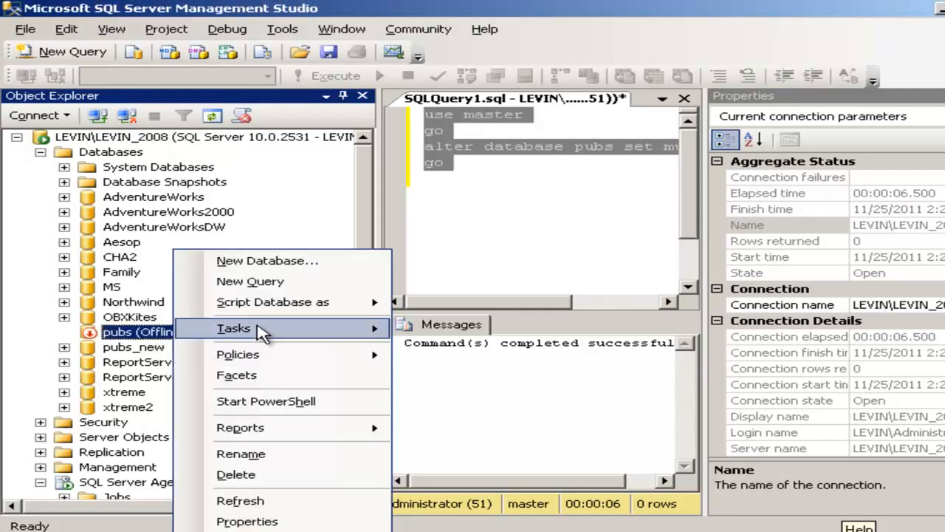
pyautogui.moveTo(257, 328)
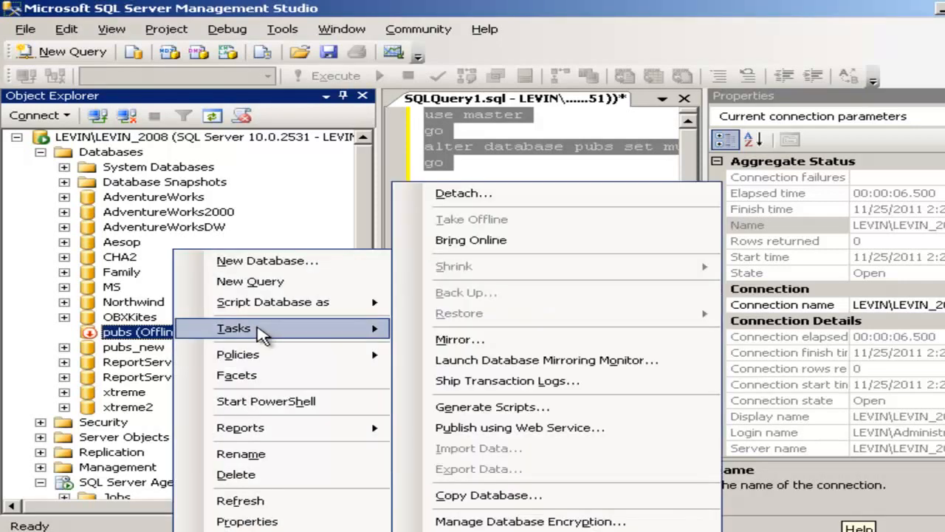
pyautogui.click(525, 242)
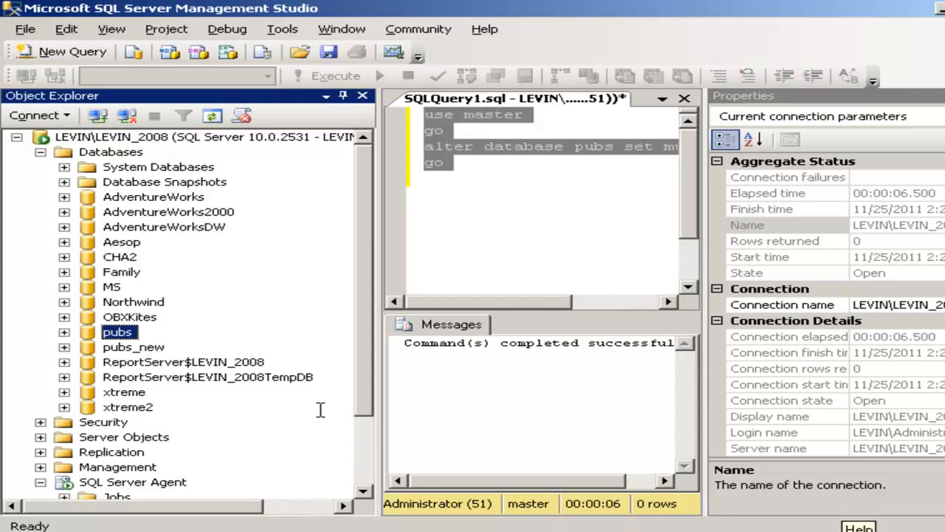
# - Set the pubs database's Database Read-Only option to True in its properties, closing other connections
pyautogui.rightClick(124, 336)
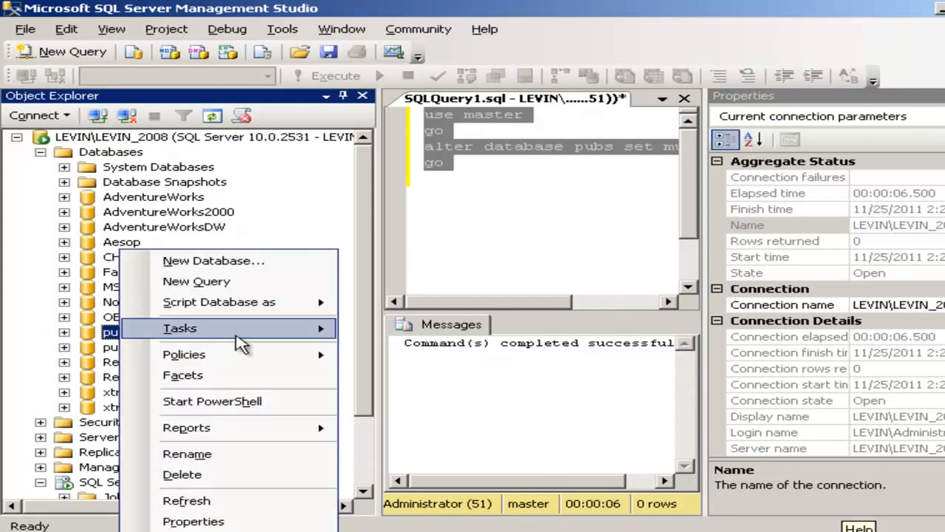
pyautogui.click(305, 336)
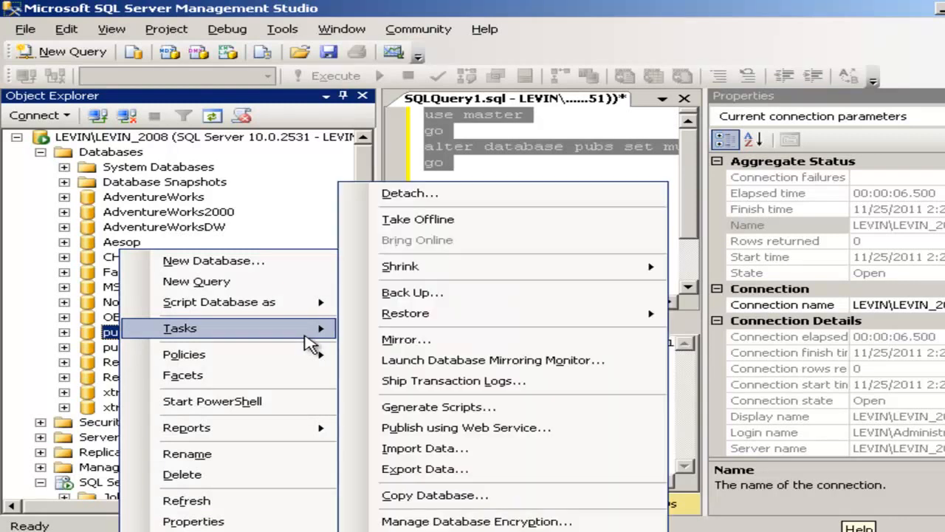
pyautogui.rightClick(113, 332)
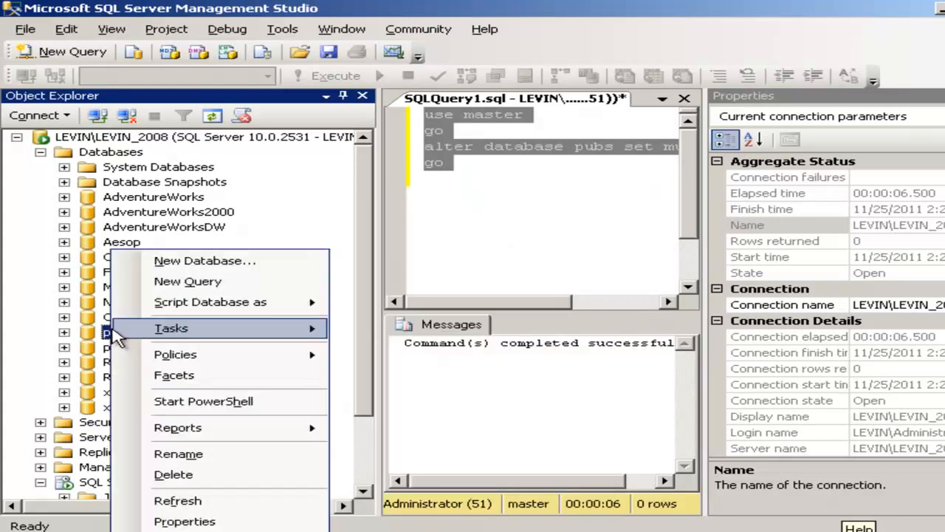
pyautogui.click(200, 520)
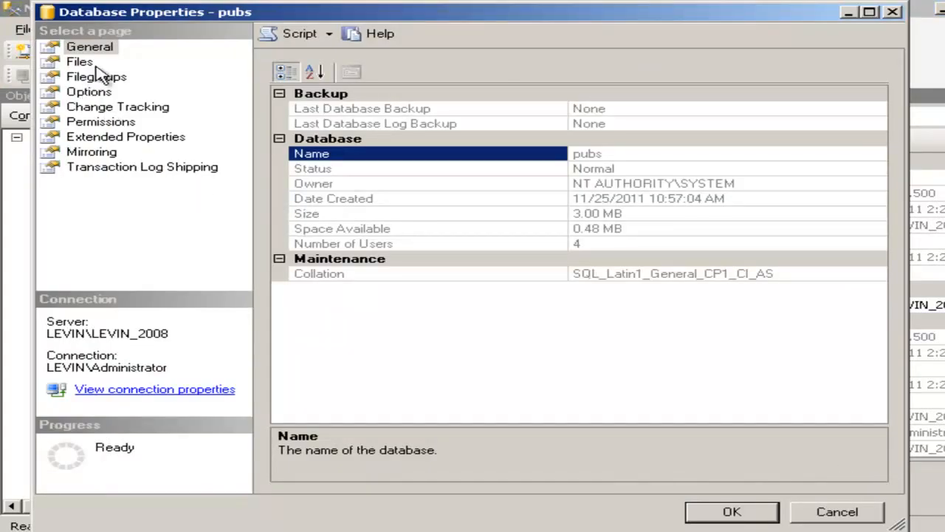
pyautogui.click(94, 91)
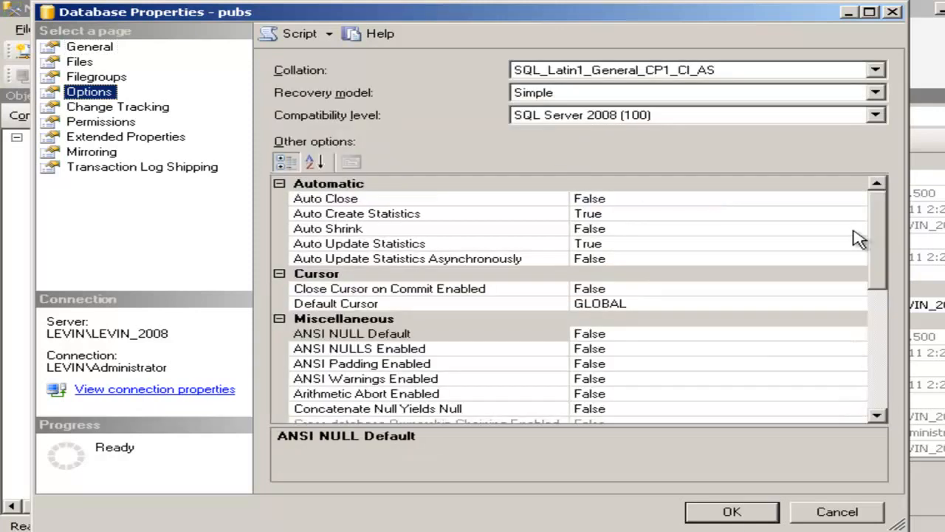
pyautogui.moveTo(875, 270); pyautogui.dragTo(884, 347)
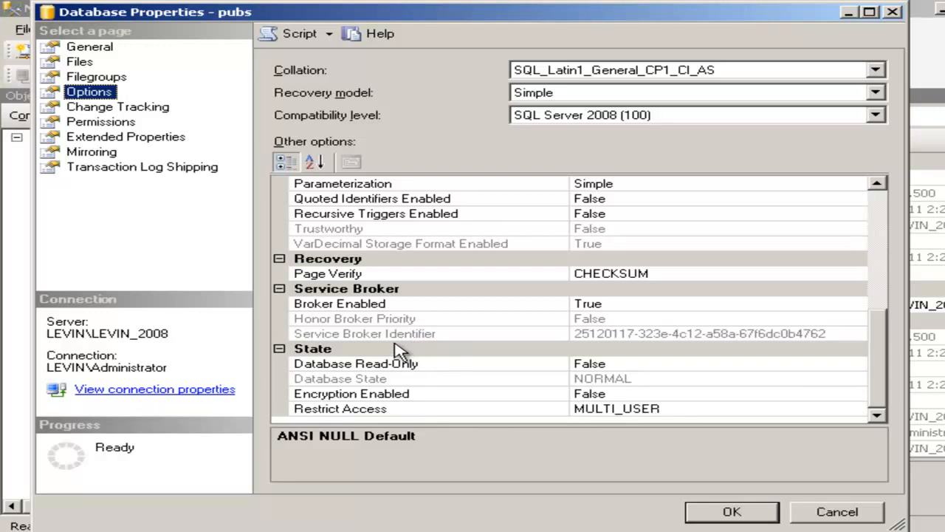
pyautogui.click(859, 370)
pyautogui.click(856, 364)
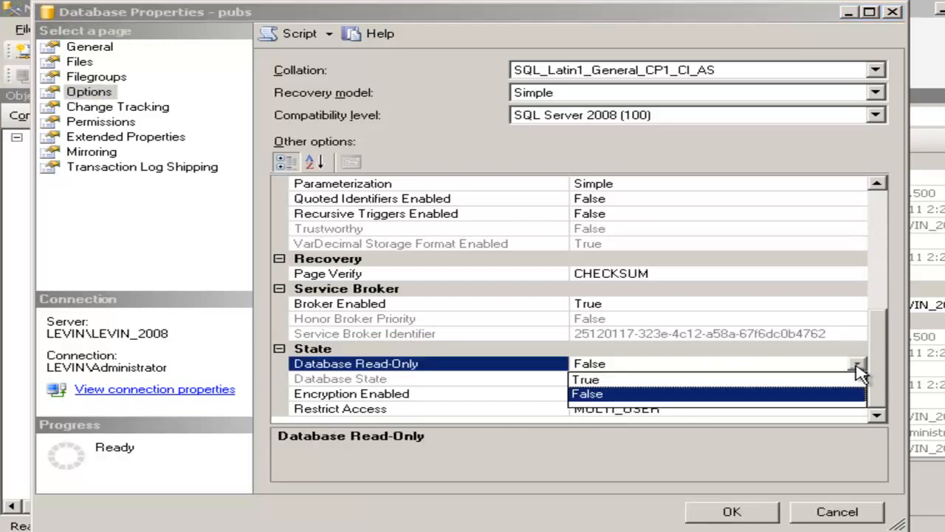
pyautogui.click(802, 378)
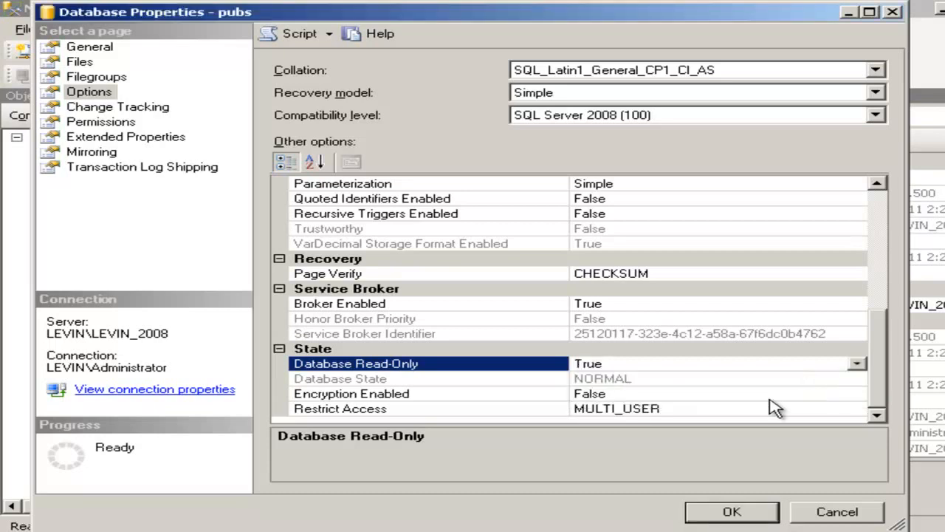
pyautogui.click(744, 515)
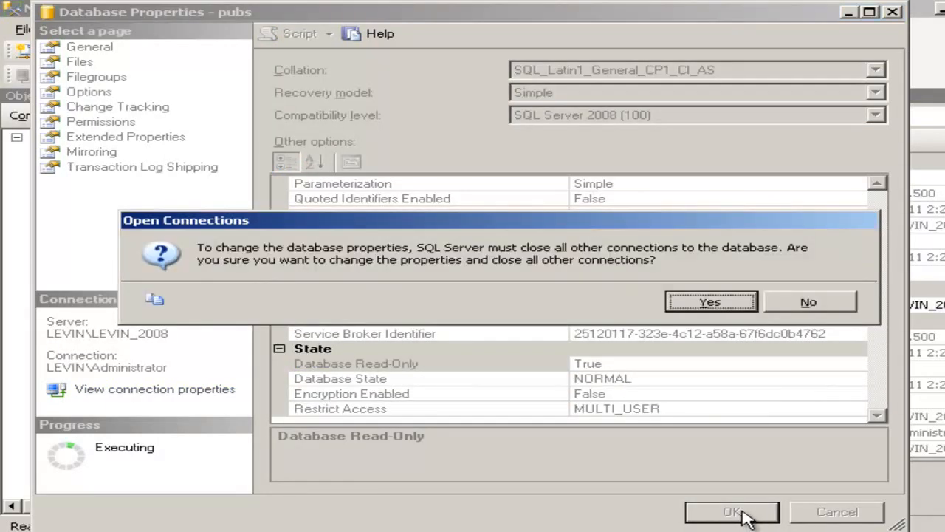
pyautogui.click(720, 309)
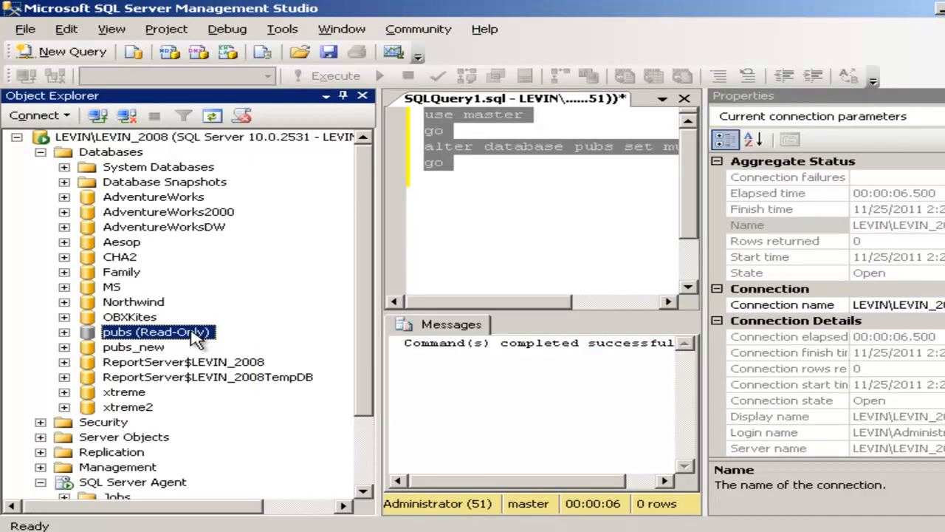
# - Set the pubs database's Database Read-Only option back to False, closing other connections
pyautogui.rightClick(194, 332)
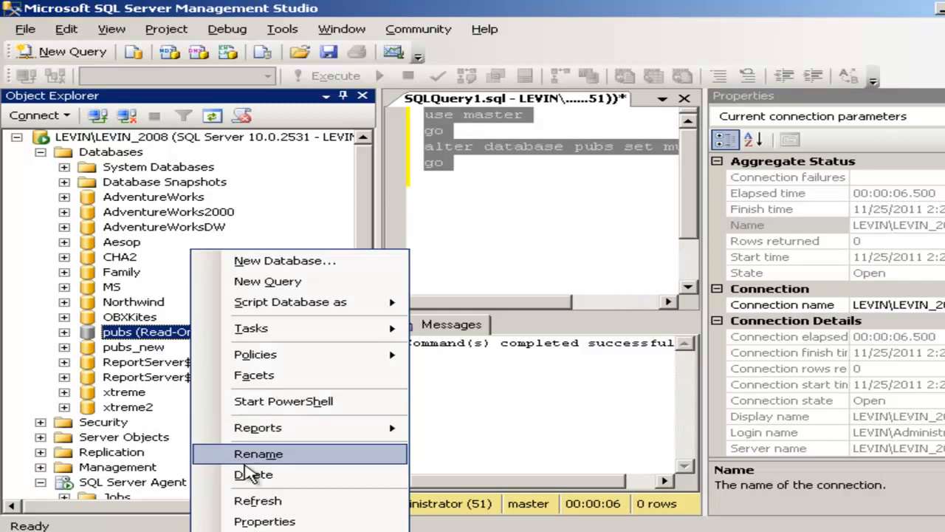
pyautogui.click(268, 521)
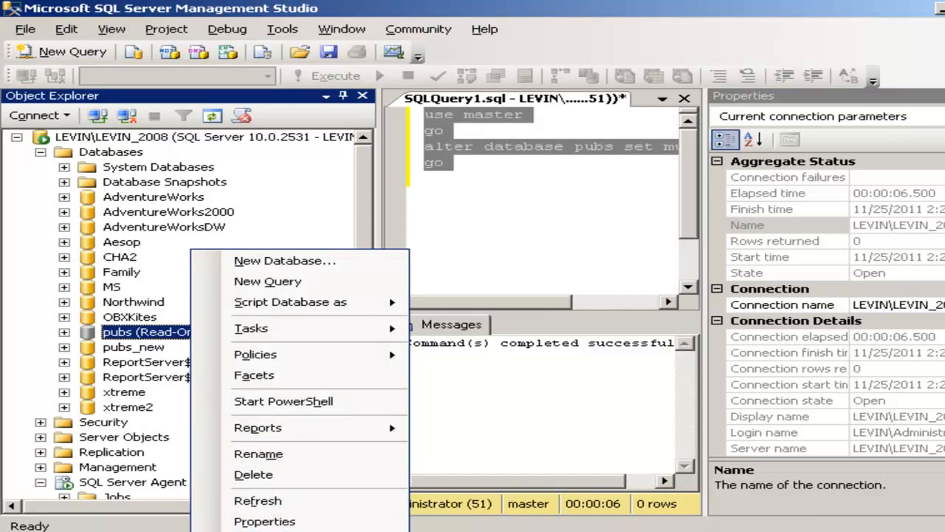
pyautogui.click(316, 517)
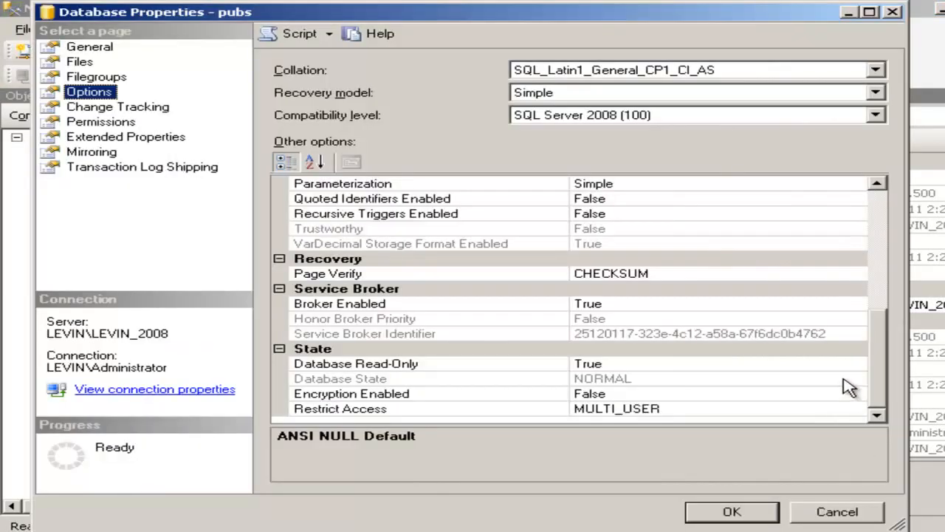
pyautogui.click(858, 365)
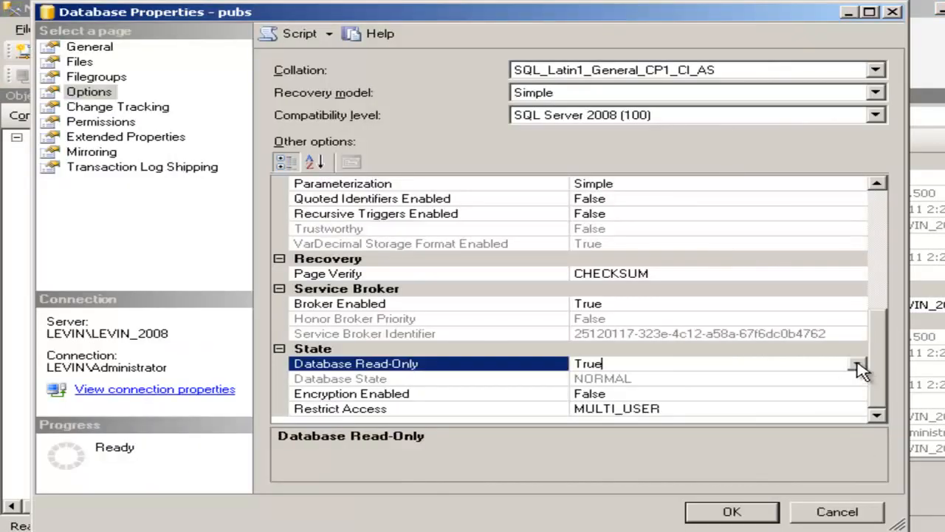
pyautogui.click(858, 365)
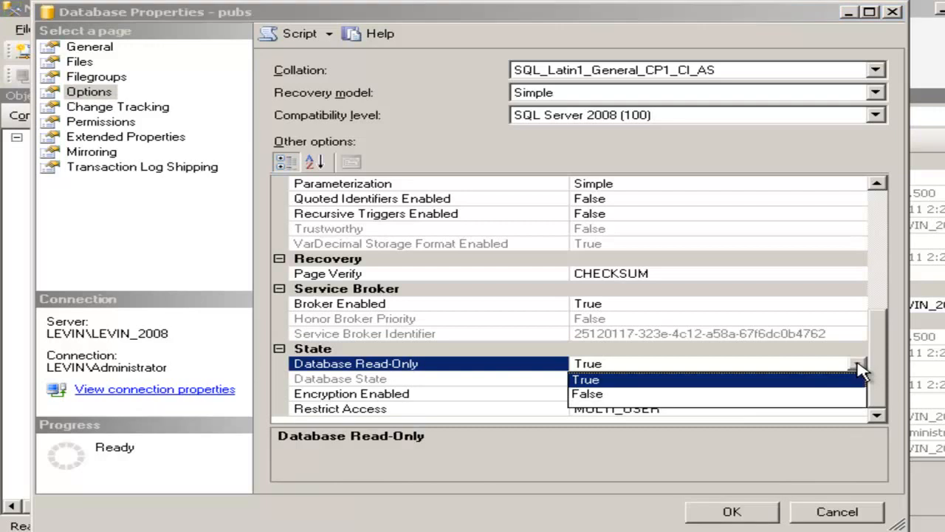
pyautogui.click(808, 400)
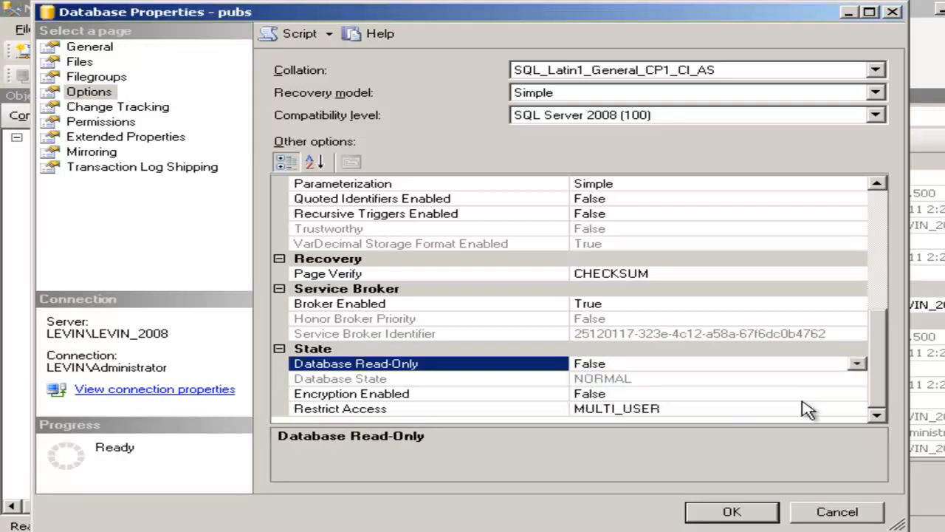
pyautogui.click(727, 509)
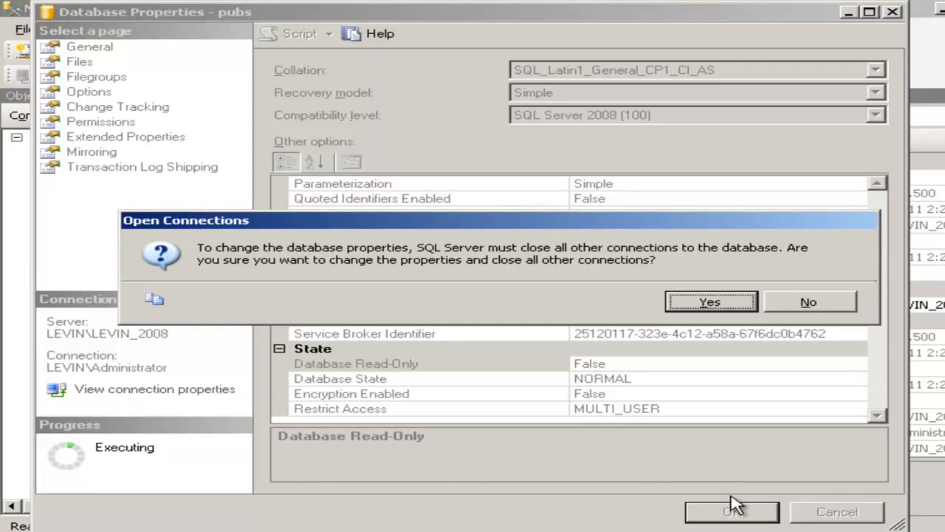
pyautogui.click(692, 306)
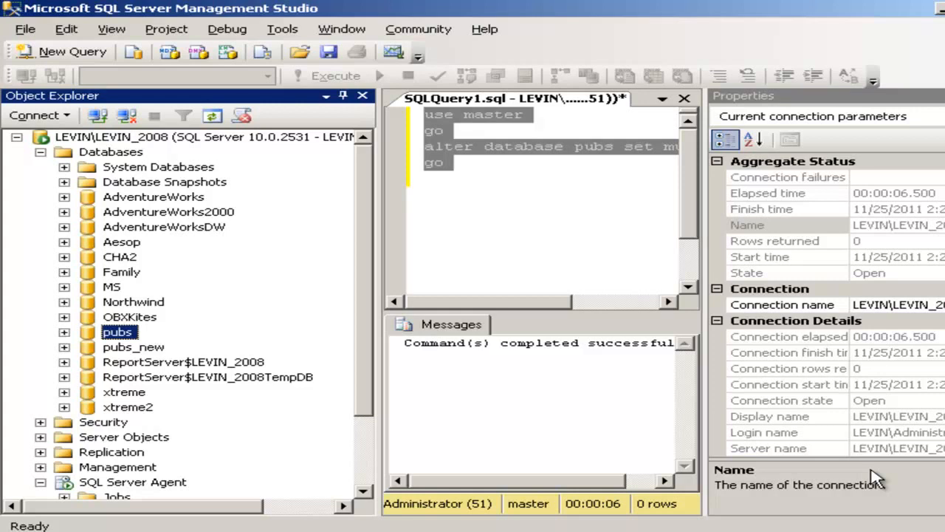
# - Detach the pubs database
pyautogui.rightClick(133, 333)
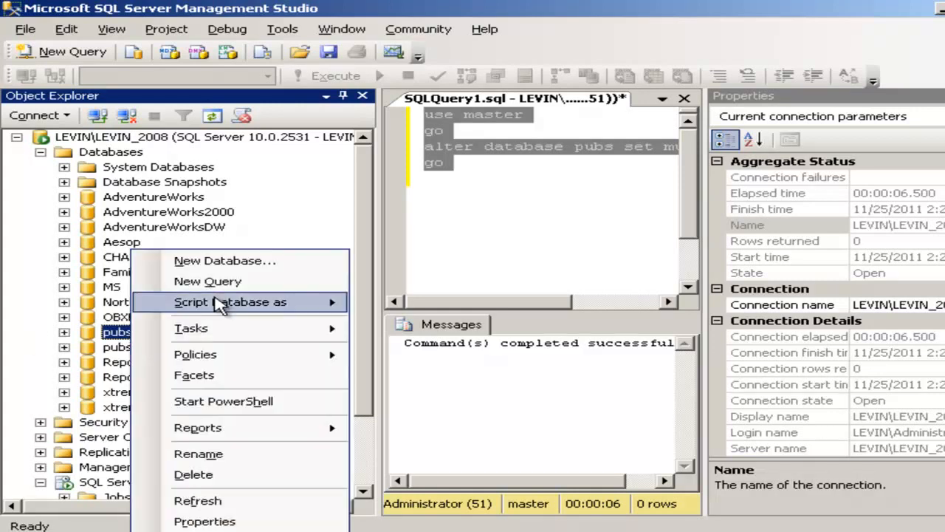
pyautogui.moveTo(222, 336)
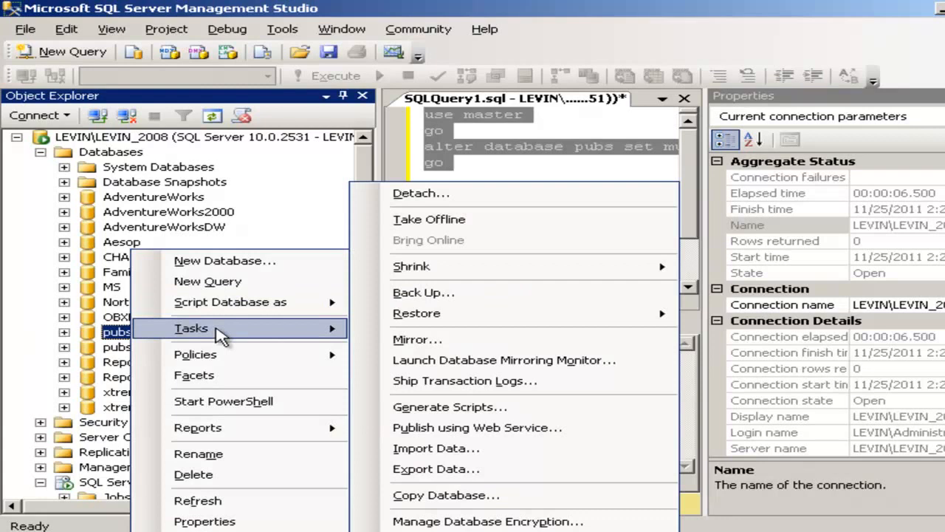
pyautogui.click(488, 195)
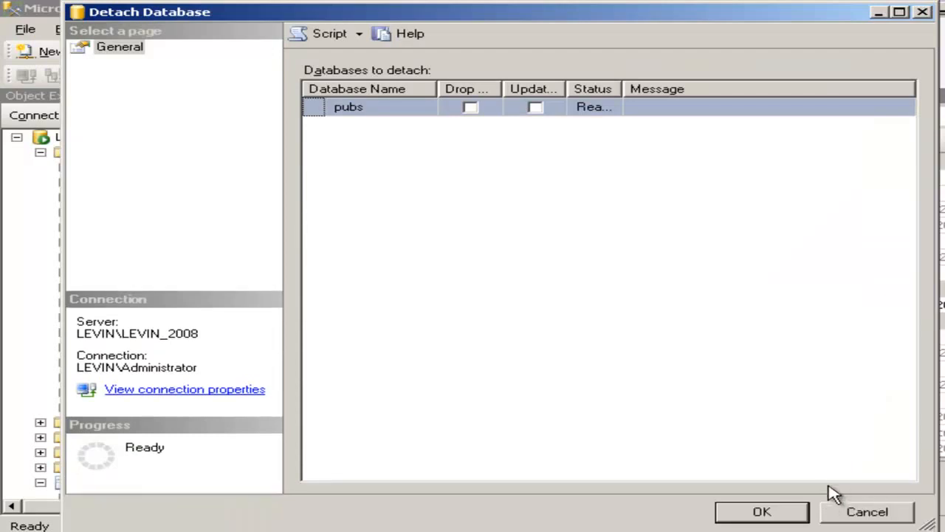
pyautogui.click(781, 509)
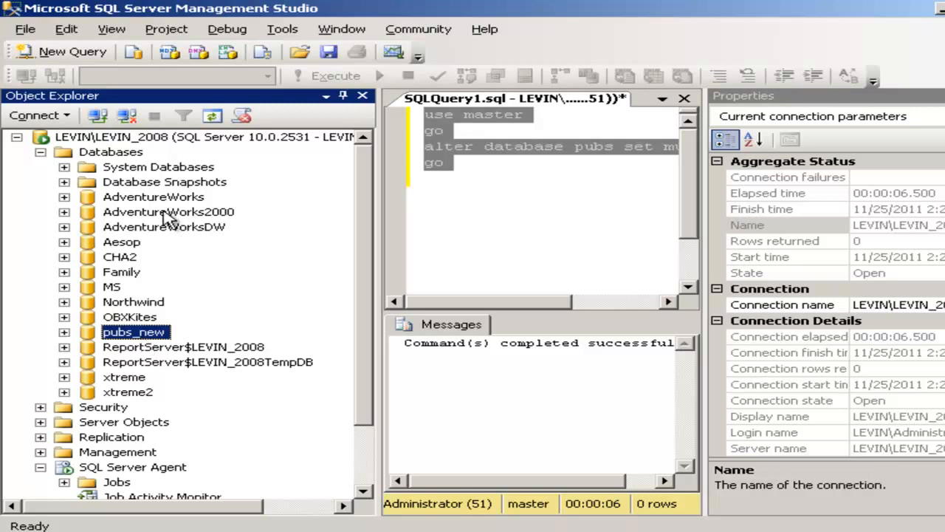
# - Attach the pubs database again from pubs.mdf in the DATA folder
pyautogui.rightClick(125, 156)
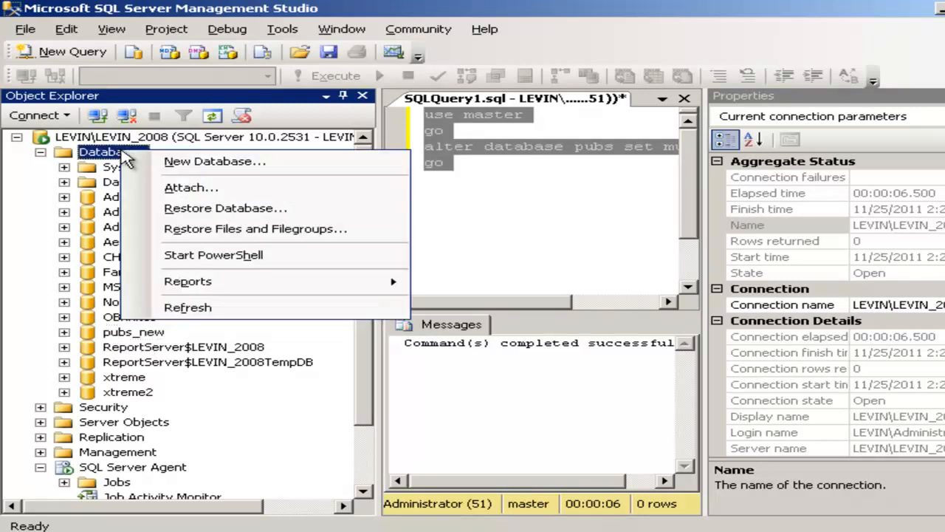
pyautogui.click(190, 195)
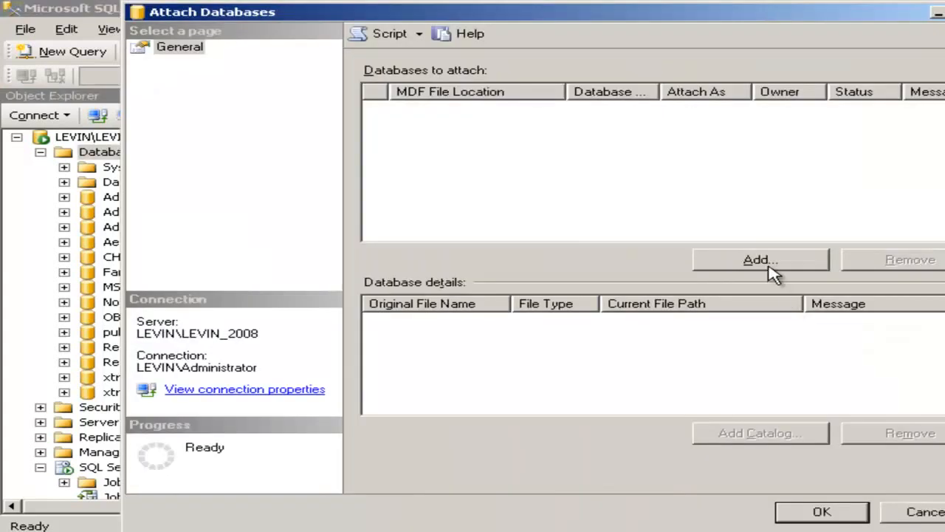
pyautogui.click(768, 269)
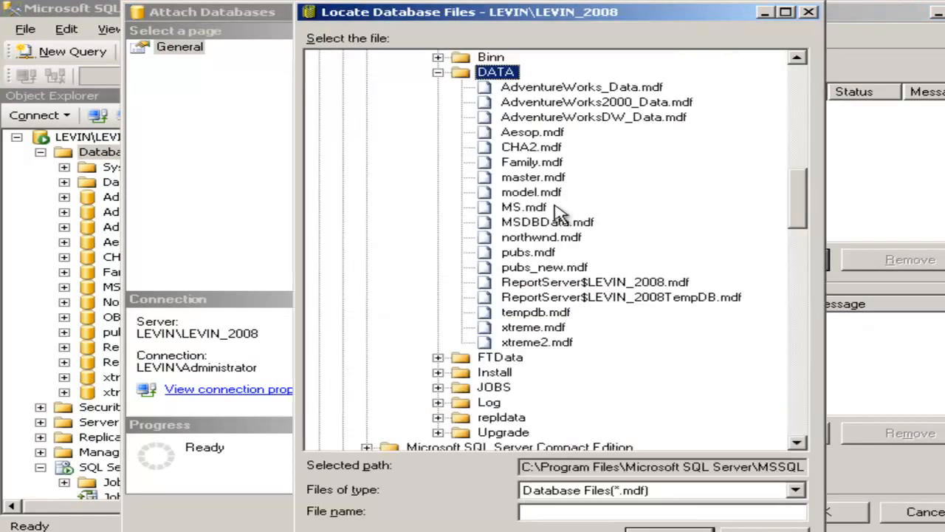
pyautogui.click(530, 252)
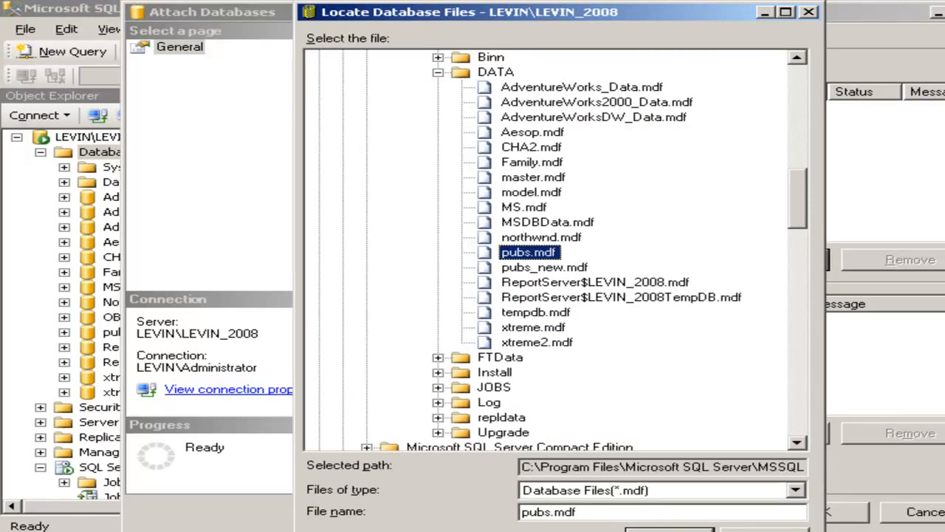
pyautogui.click(670, 529)
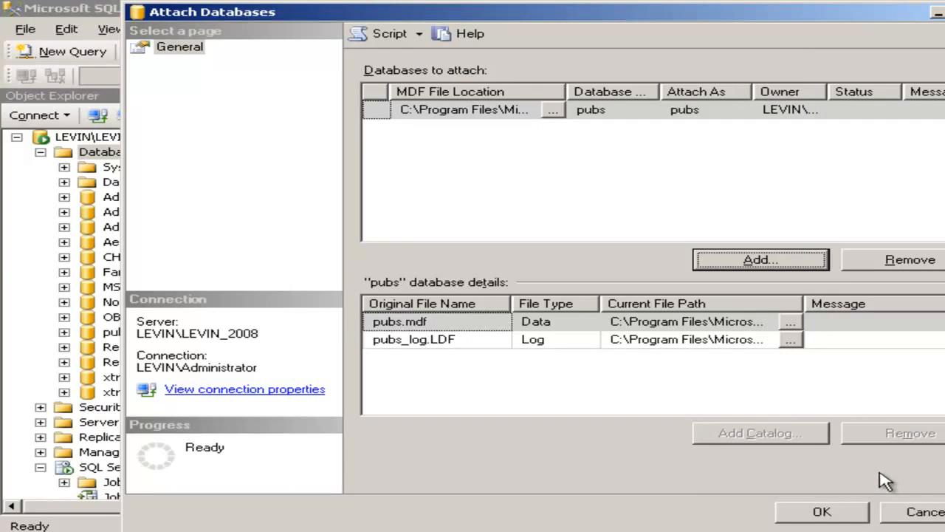
pyautogui.click(821, 516)
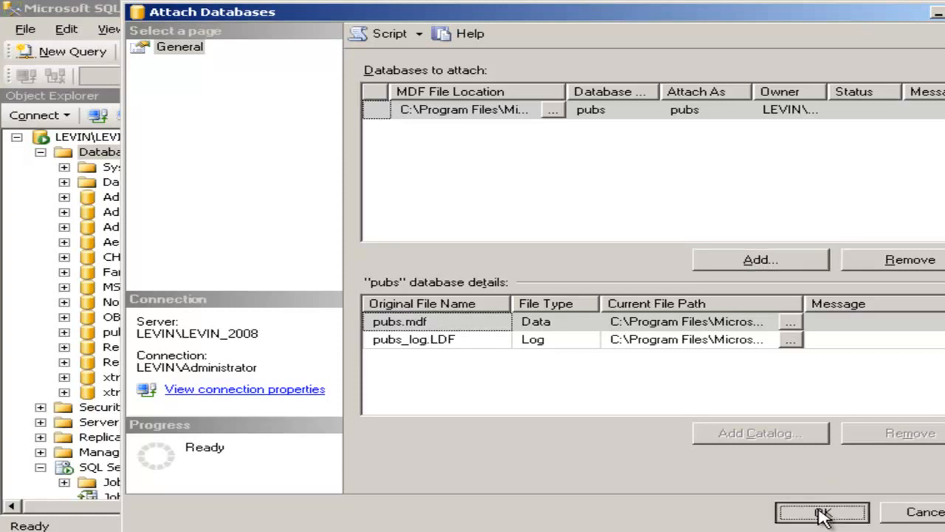